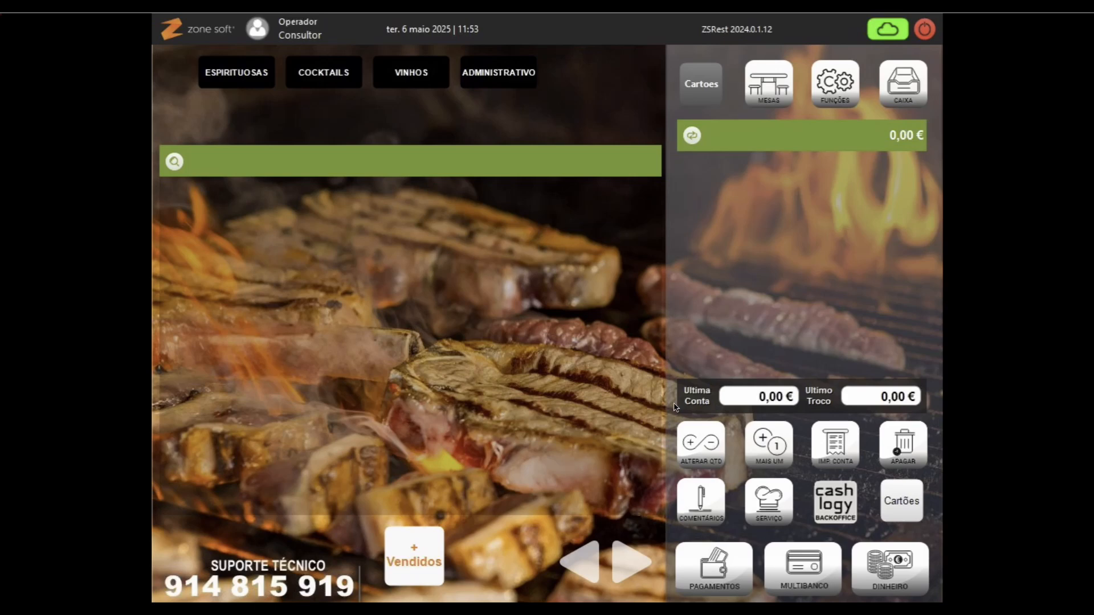
Step: Read cards 1001 and 2001 to check their orders
{"action": "left_click", "coordinate": [905, 501]}
{"action": "left_click", "coordinate": [907, 503]}
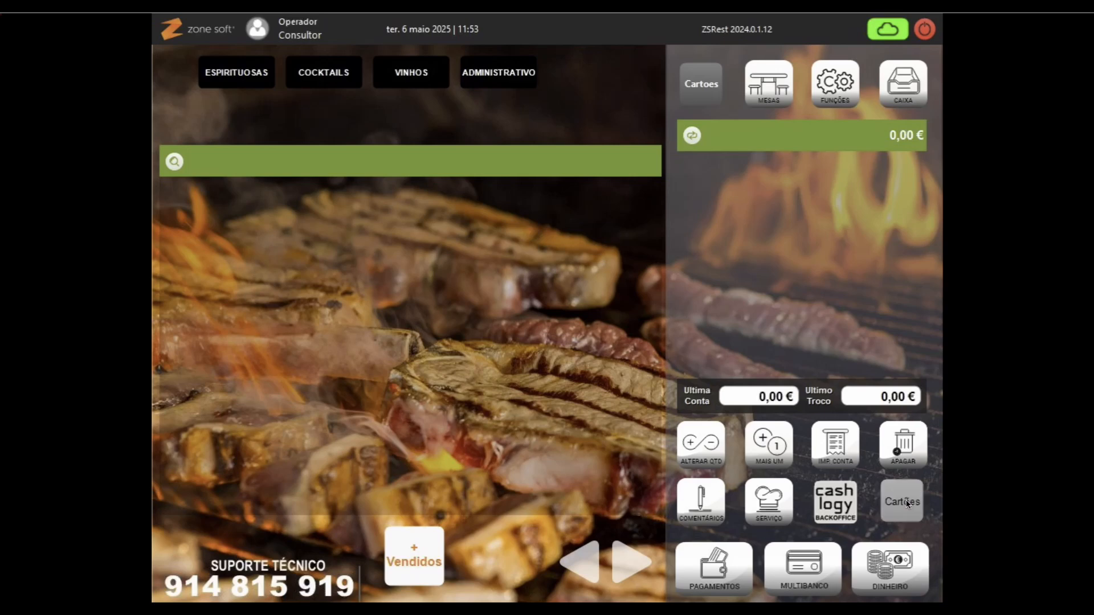
{"action": "type", "text": "1001"}
{"action": "key", "text": "Return"}
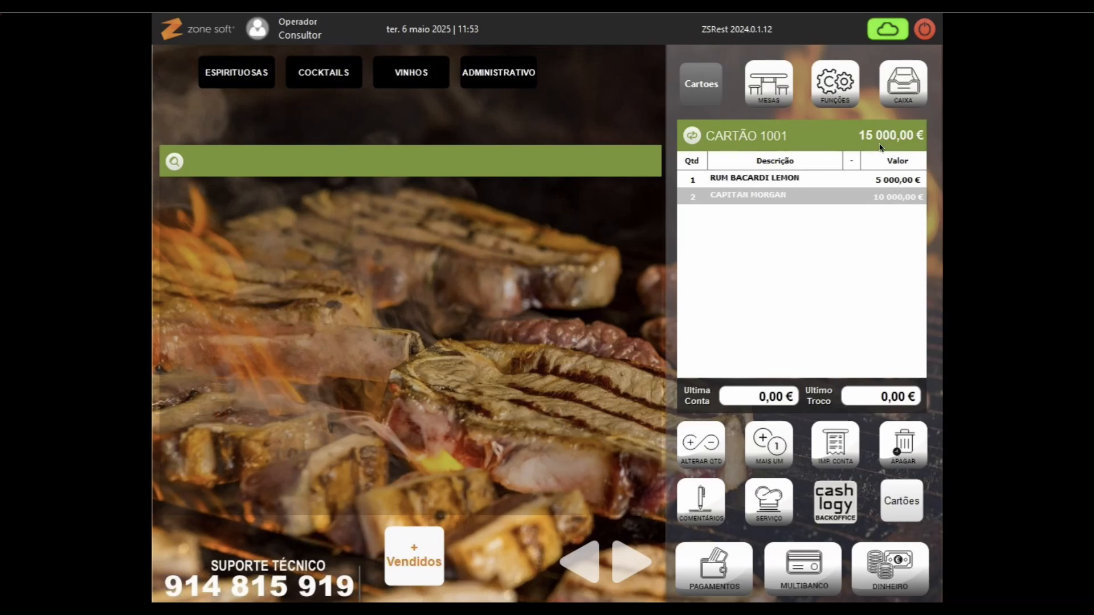
{"action": "left_click", "coordinate": [901, 510]}
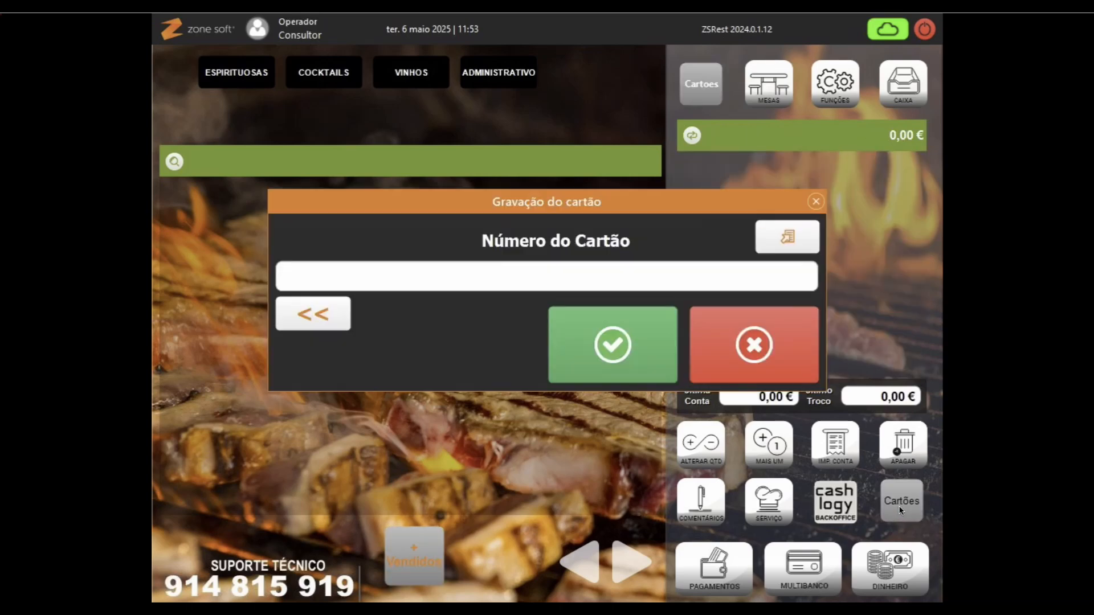
{"action": "type", "text": "###########"}
{"action": "key", "text": "Return"}
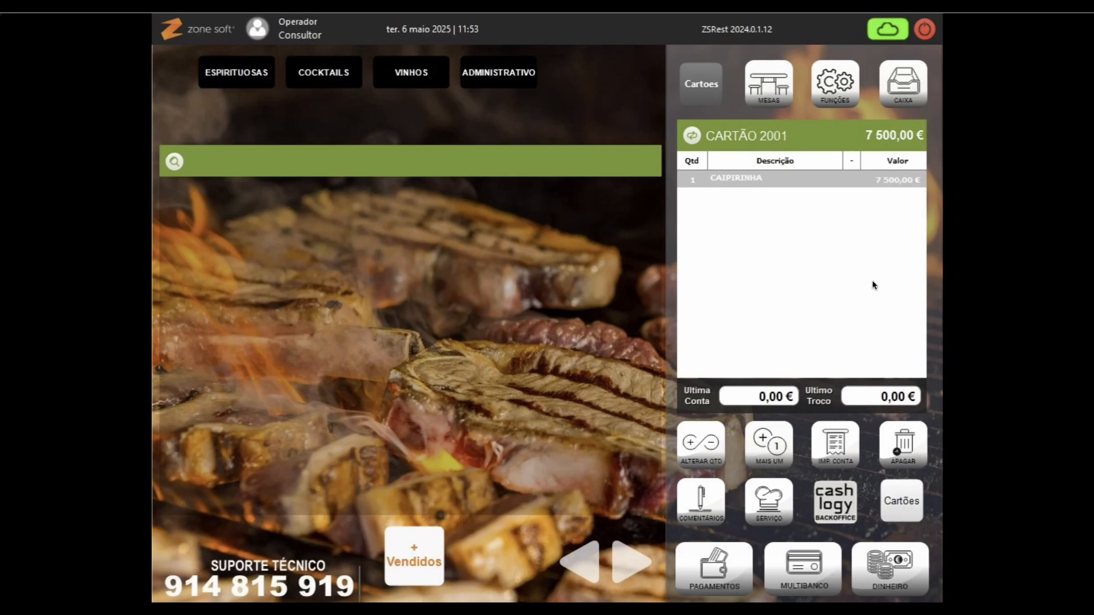
Step: Load card 1002's 20 000,00 € Chicala order, then bring up the card-number prompt again
{"action": "left_click", "coordinate": [902, 508]}
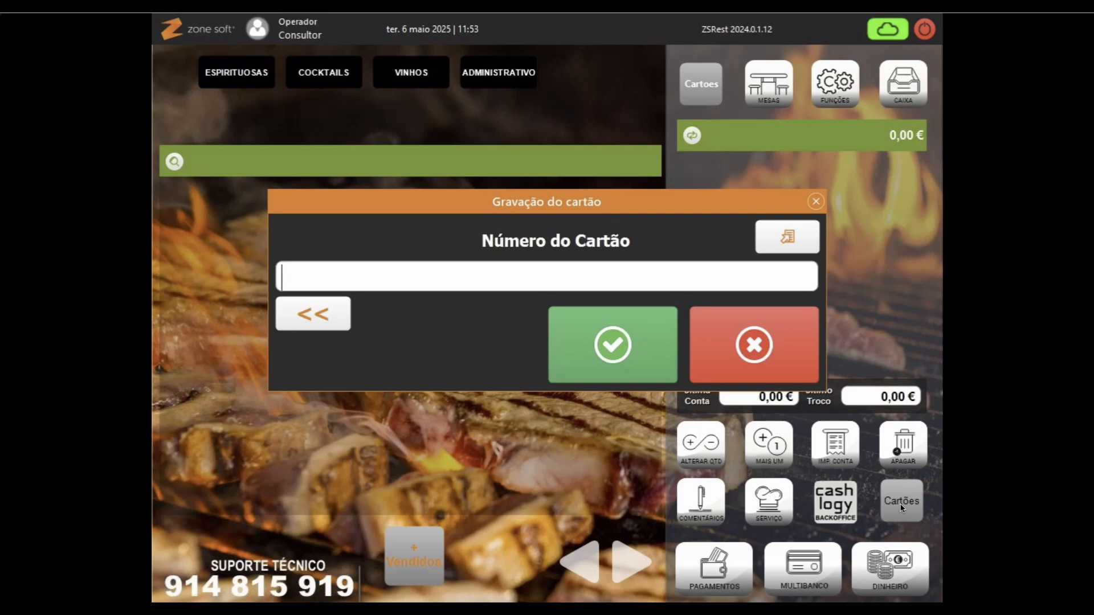
{"action": "type", "text": "#############"}
{"action": "key", "text": "Return"}
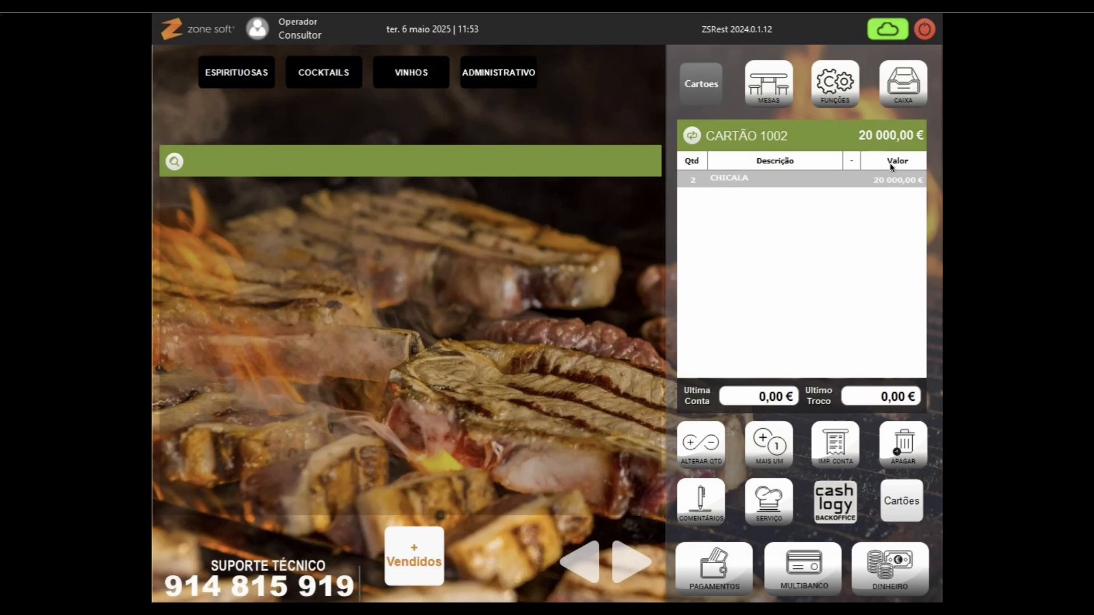
{"action": "left_click", "coordinate": [899, 507]}
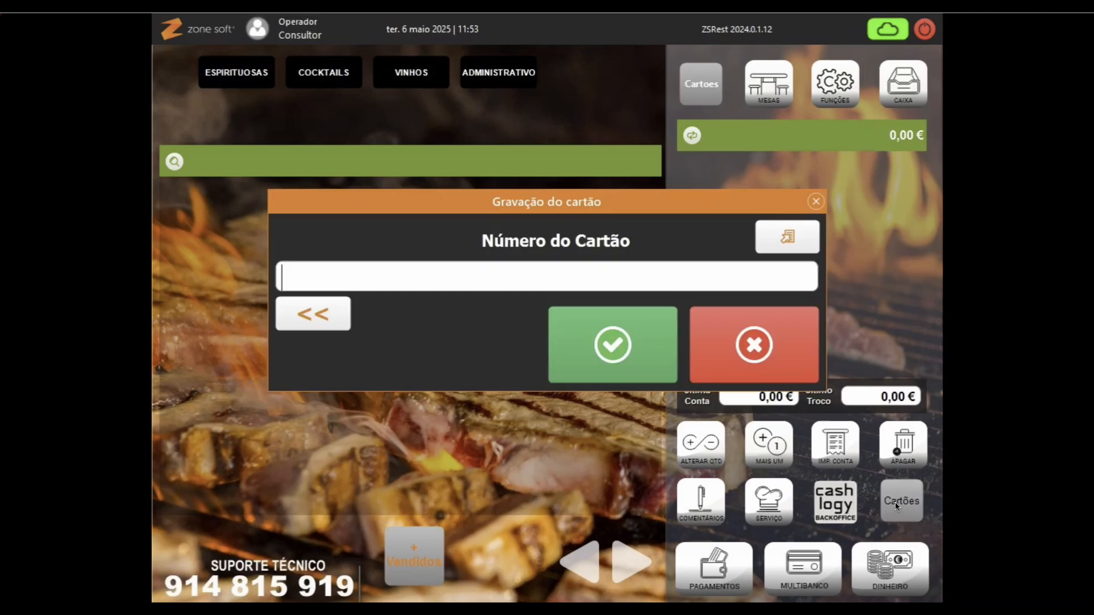
Step: Load and reload card 1003, showing one Mojito Virgin totalling 10 000,00 €
{"action": "type", "text": "########"}
{"action": "key", "text": "Return"}
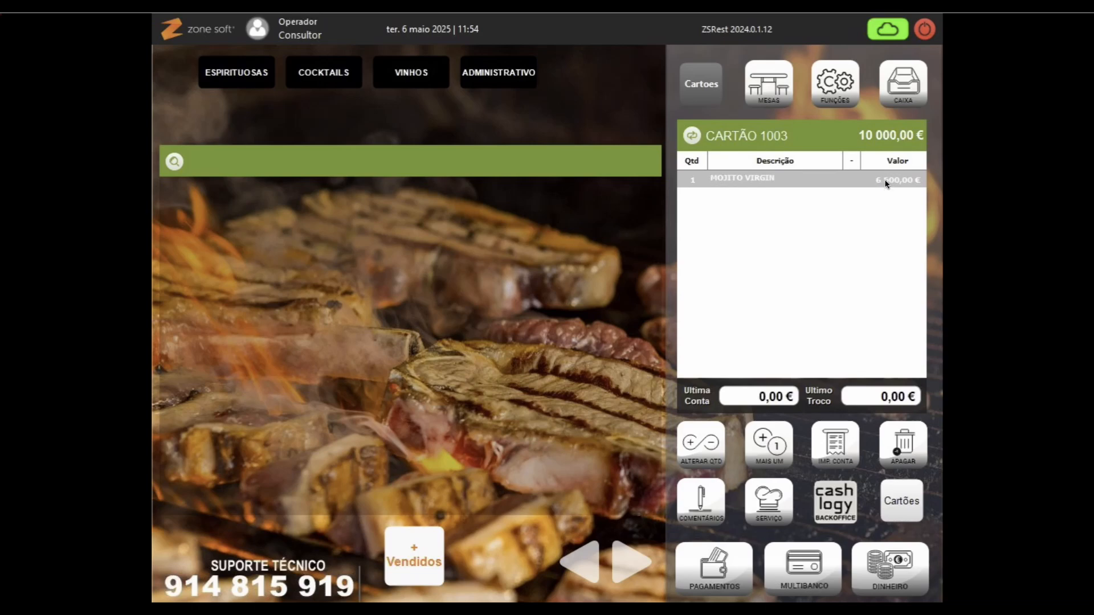
{"action": "left_click", "coordinate": [866, 136]}
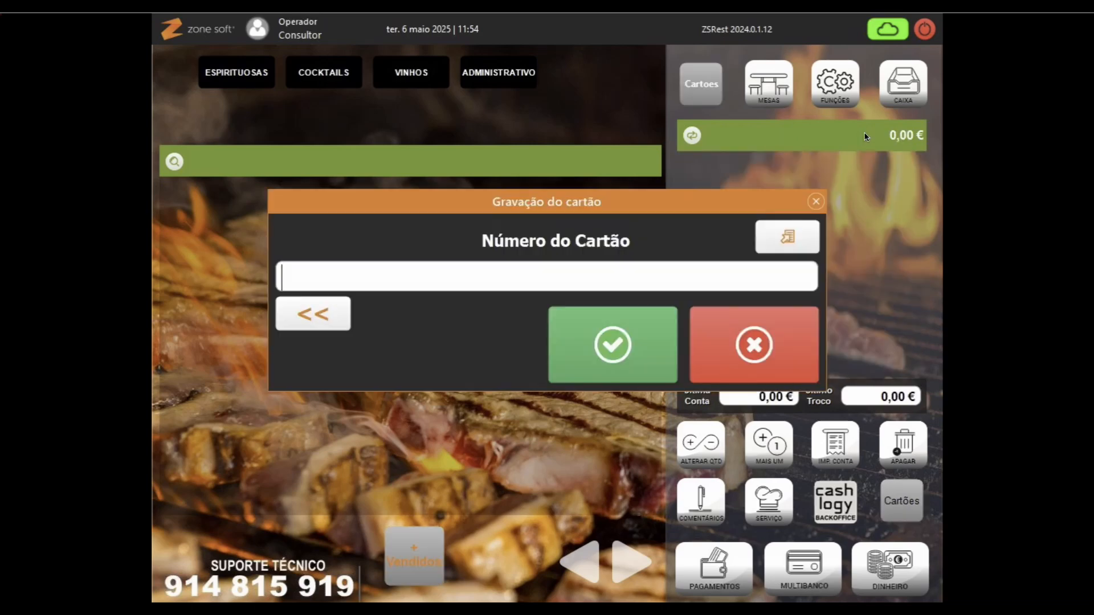
{"action": "type", "text": "#############"}
{"action": "key", "text": "Return"}
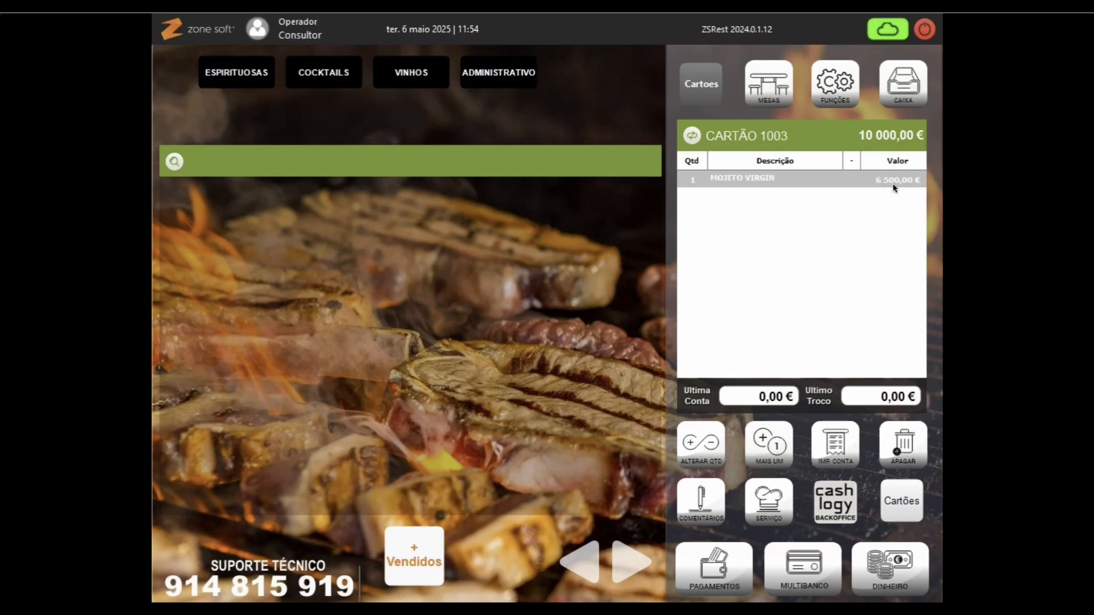
{"action": "left_click", "coordinate": [881, 569]}
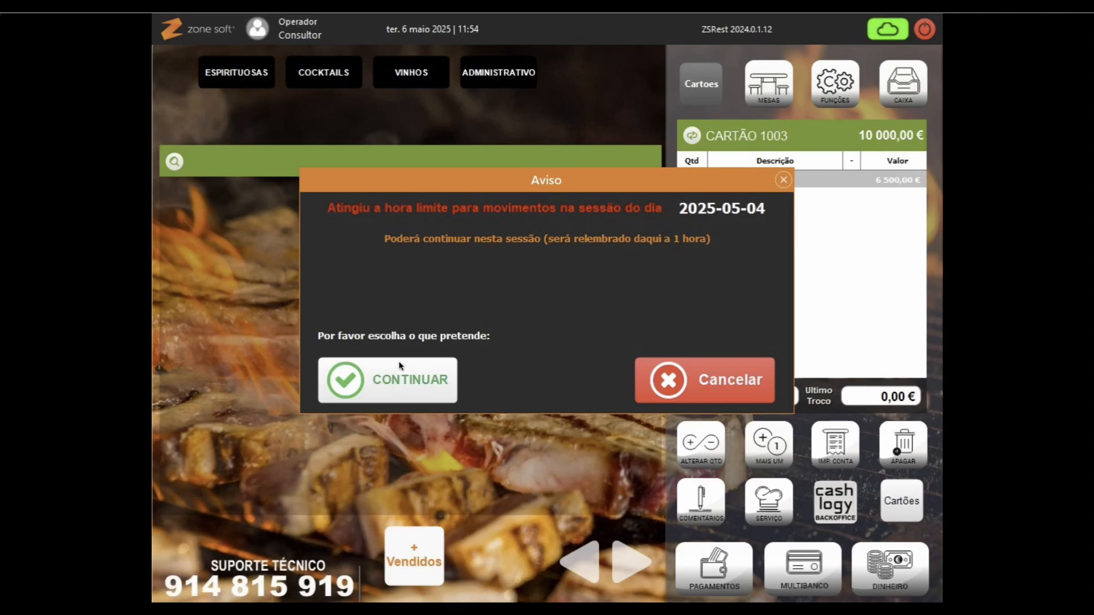
Step: Bill card 1003 in cash to Consumidor Final with zero tip and exact amount
{"action": "left_click", "coordinate": [399, 374]}
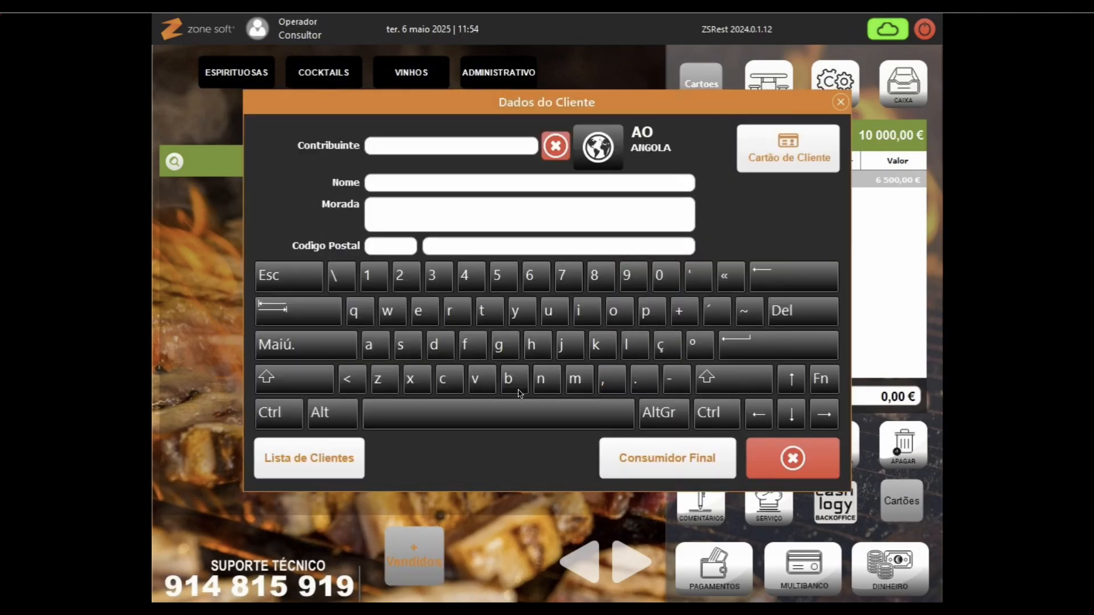
{"action": "left_click", "coordinate": [665, 457]}
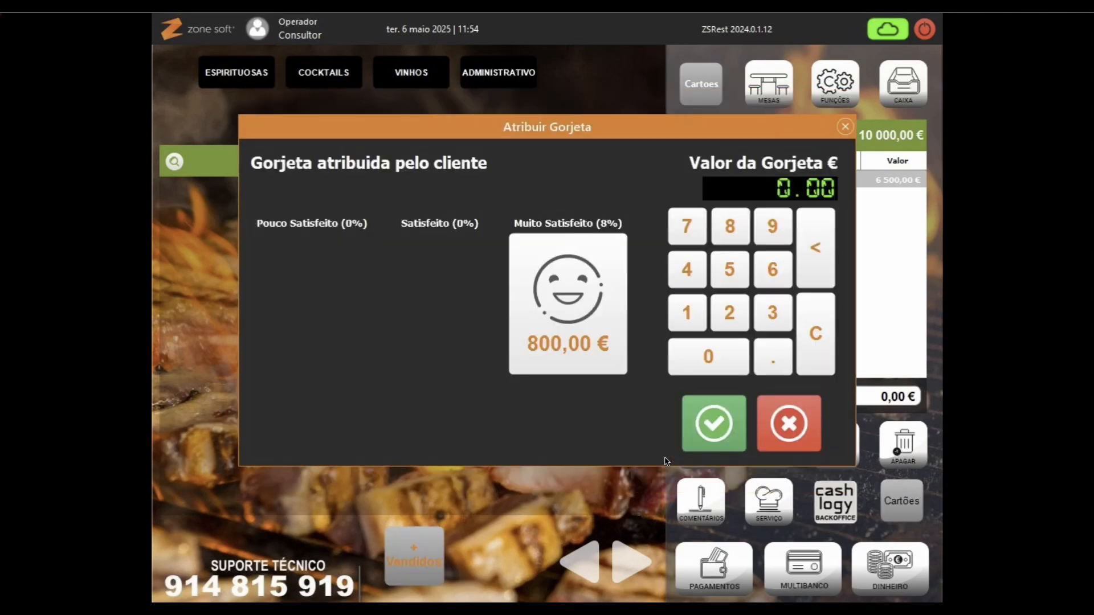
{"action": "left_click", "coordinate": [705, 448]}
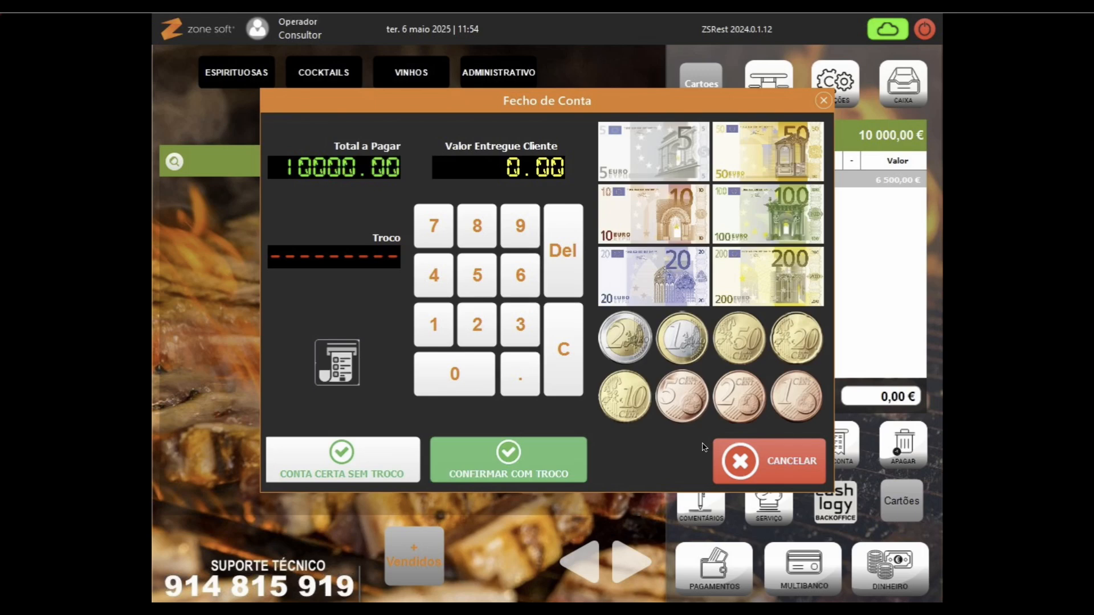
{"action": "left_click", "coordinate": [337, 455]}
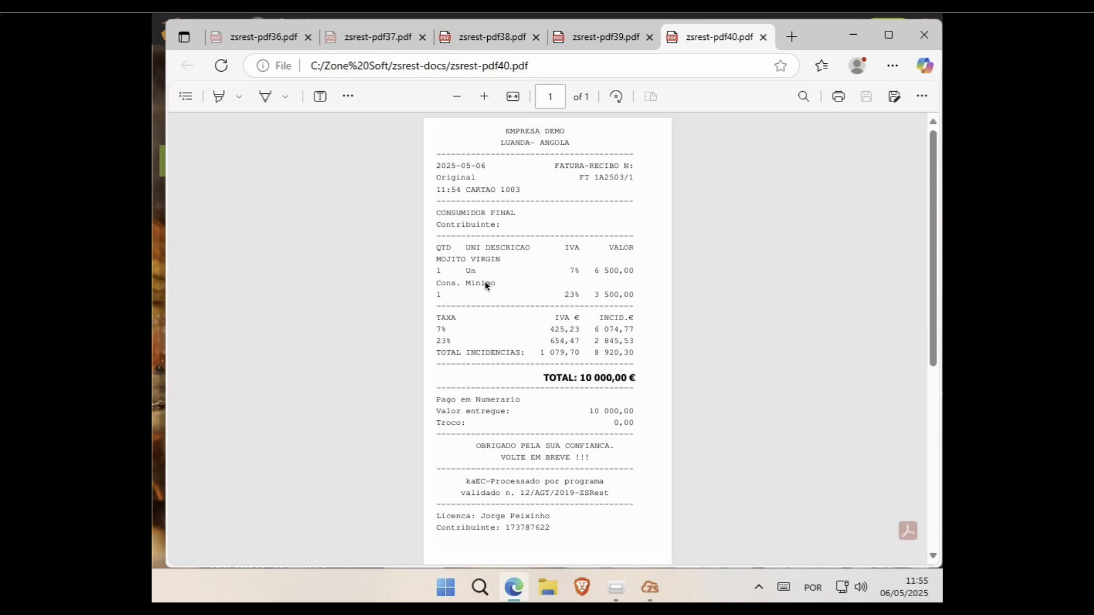
Step: Minimize the zsrest-pdf40.pdf receipt in Edge to return to ZSRest
{"action": "left_click", "coordinate": [852, 36]}
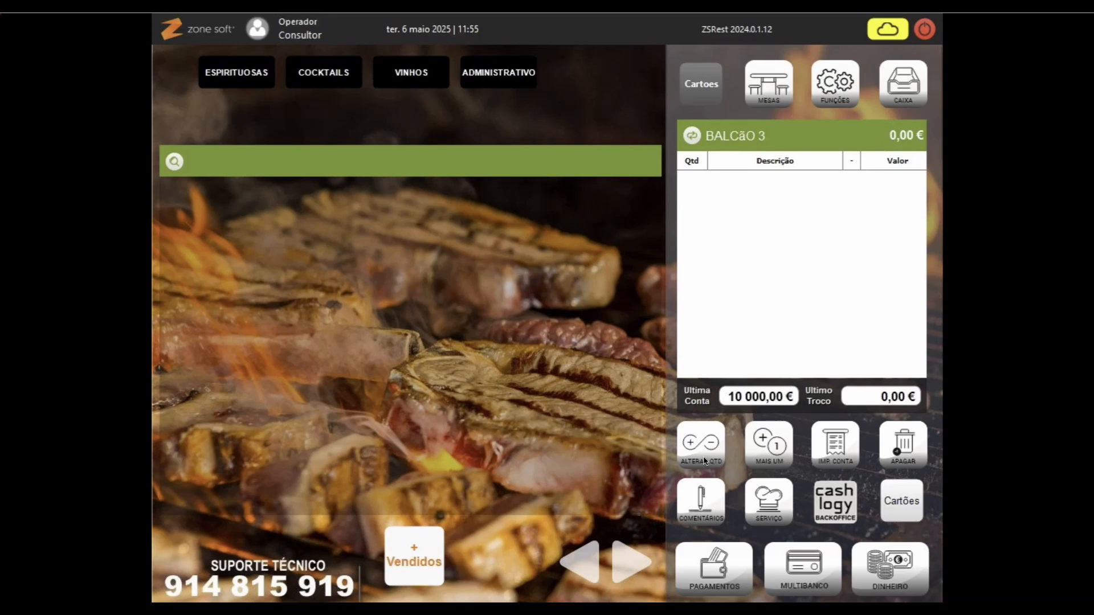
Step: Reload card 1003 to confirm its order is now empty
{"action": "left_click", "coordinate": [913, 506]}
{"action": "type", "text": "#############"}
{"action": "key", "text": "Return"}
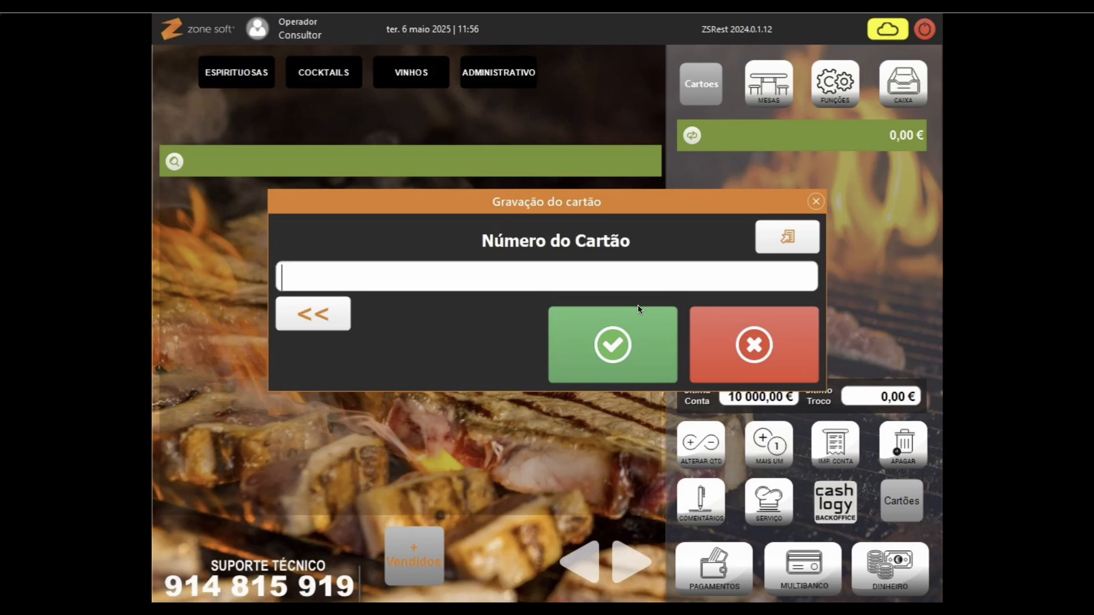
Step: Charge one Aguardente Aliança Velha V.S at 7 500,00 € to card 1003 as served
{"action": "type", "text": "##########"}
{"action": "key", "text": "Return"}
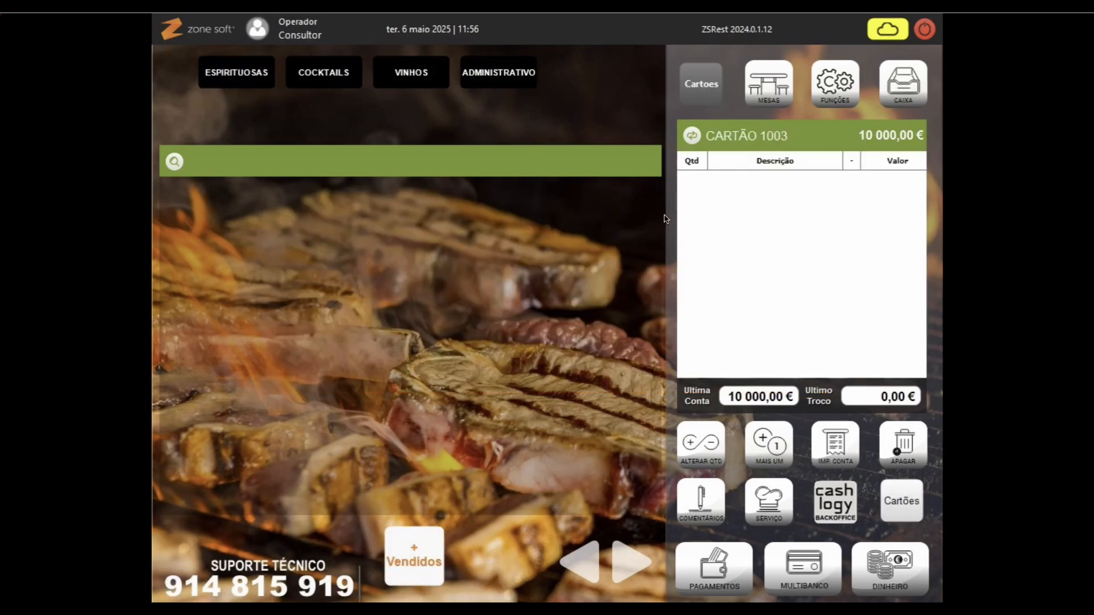
{"action": "left_click", "coordinate": [232, 72]}
{"action": "left_click", "coordinate": [251, 114]}
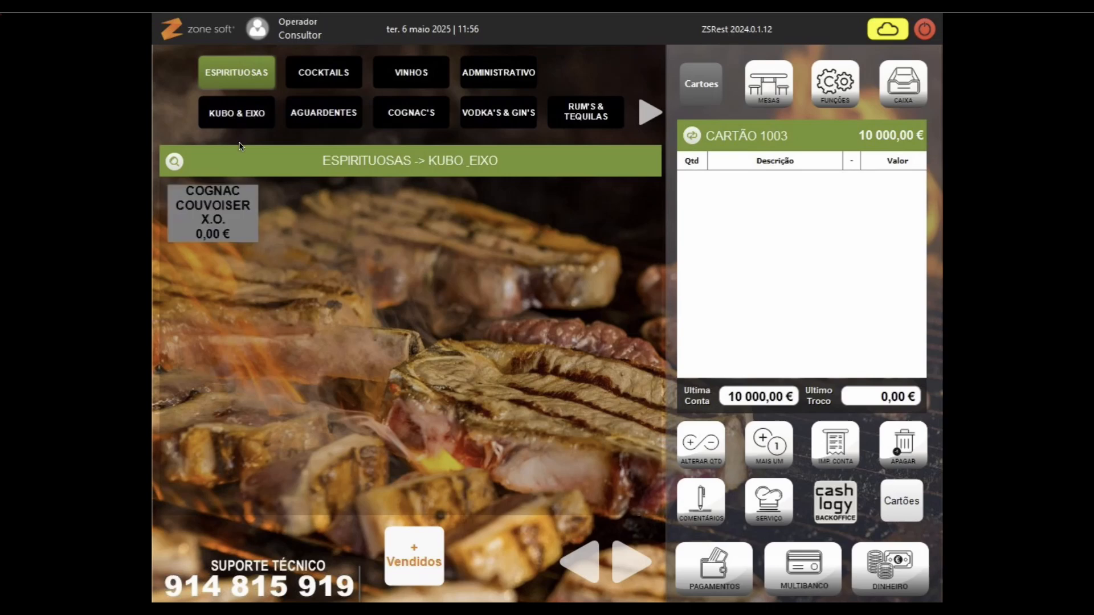
{"action": "left_click", "coordinate": [302, 120]}
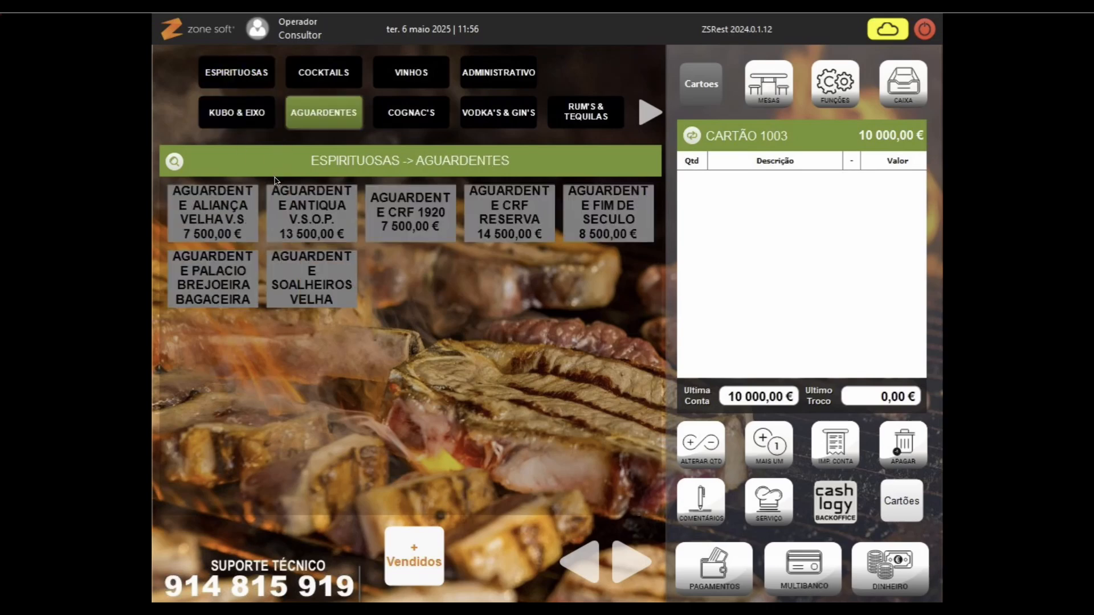
{"action": "left_click", "coordinate": [223, 230]}
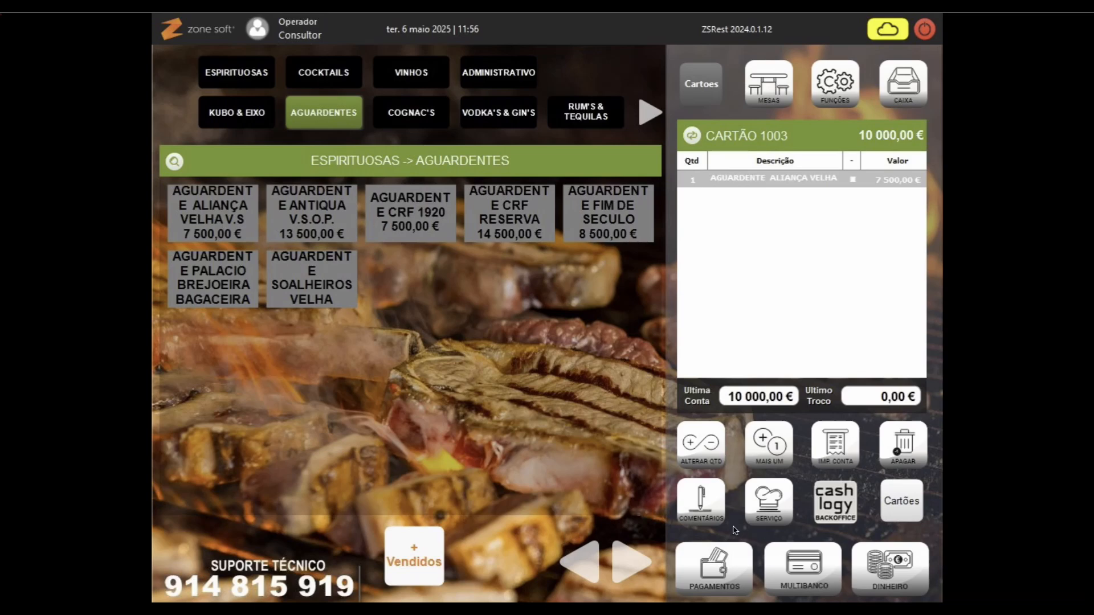
{"action": "left_click", "coordinate": [770, 505]}
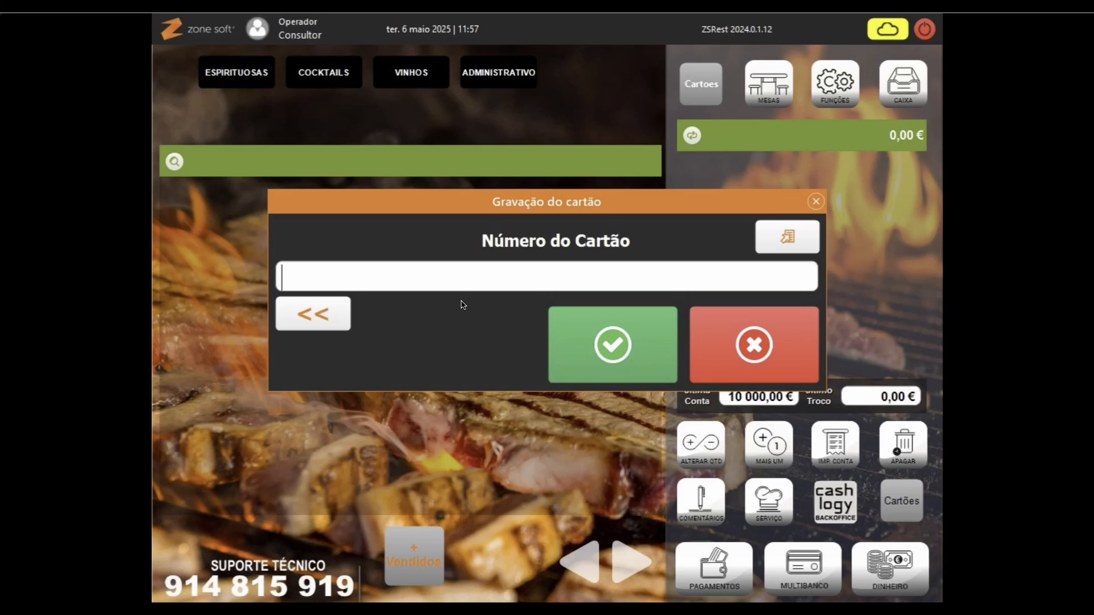
Step: Load card 1004's account
{"action": "type", "text": "#########"}
{"action": "key", "text": "Return"}
{"action": "type", "text": "1004"}
{"action": "key", "text": "Return"}
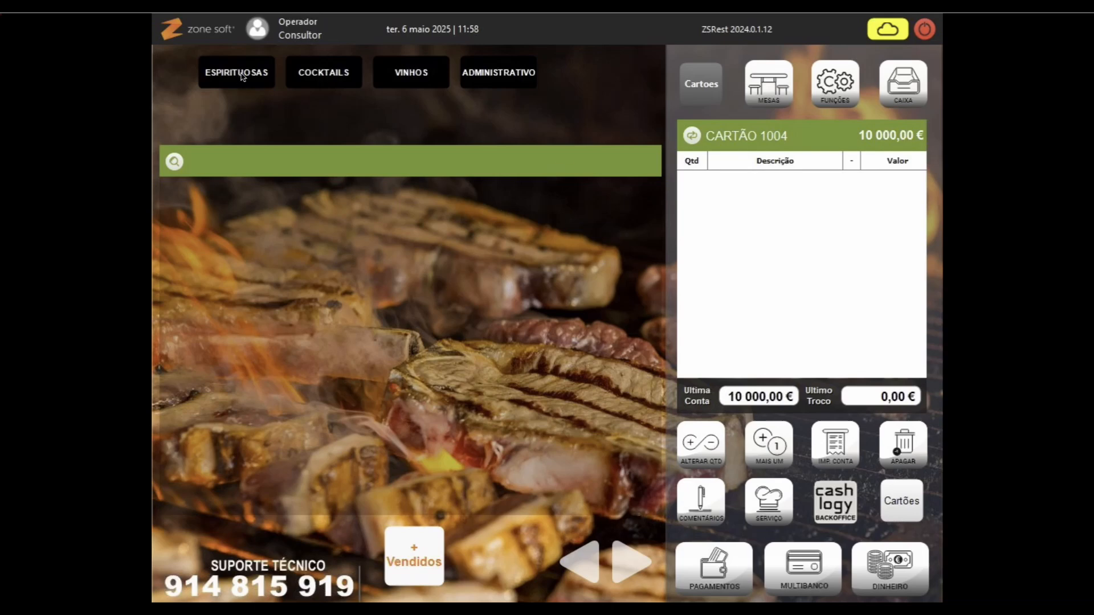
Step: Add one Caipirinha from the classic cocktails to card 1004 at 7 500,00 €
{"action": "left_click", "coordinate": [342, 77]}
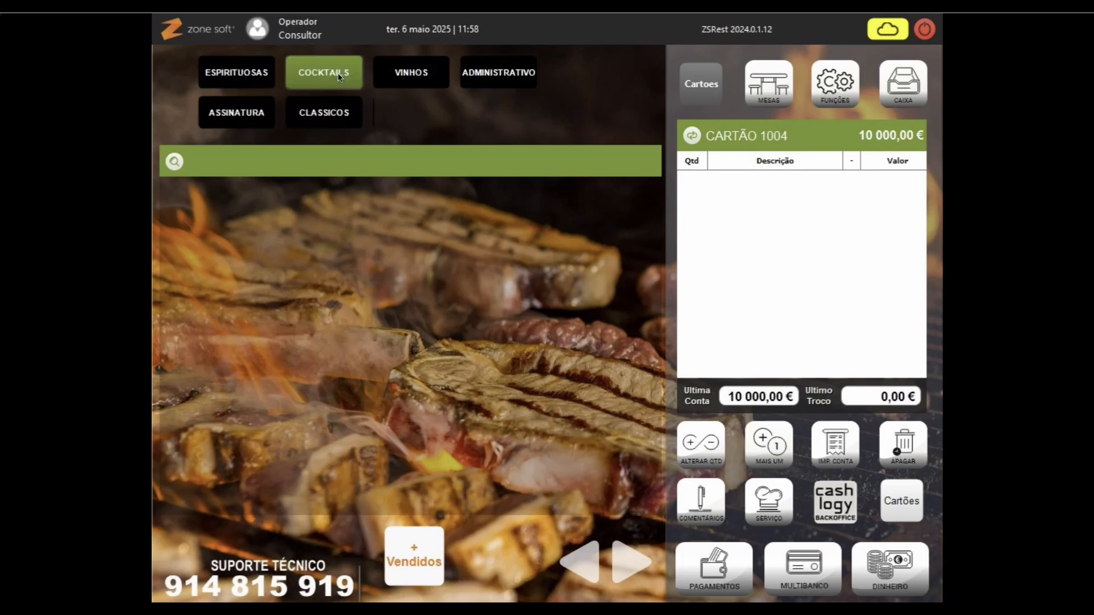
{"action": "left_click", "coordinate": [238, 116]}
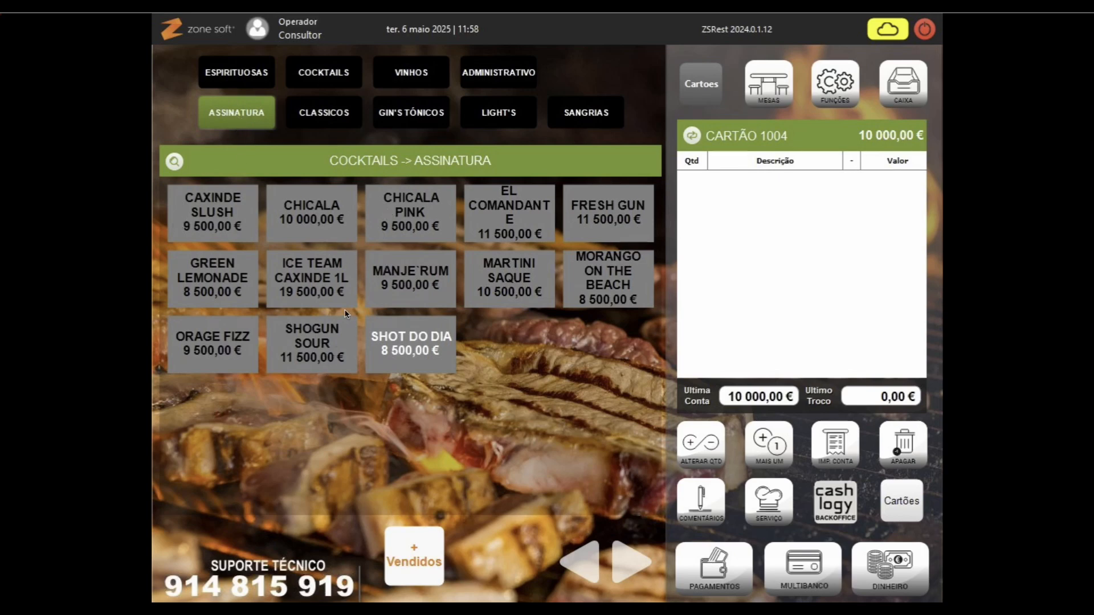
{"action": "left_click", "coordinate": [510, 114]}
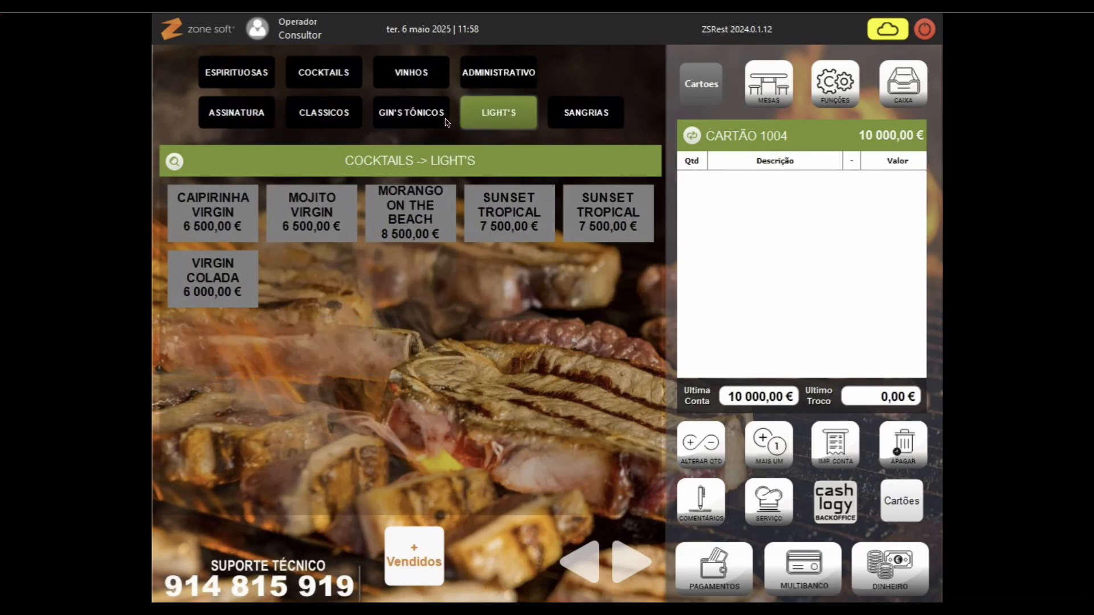
{"action": "left_click", "coordinate": [335, 81]}
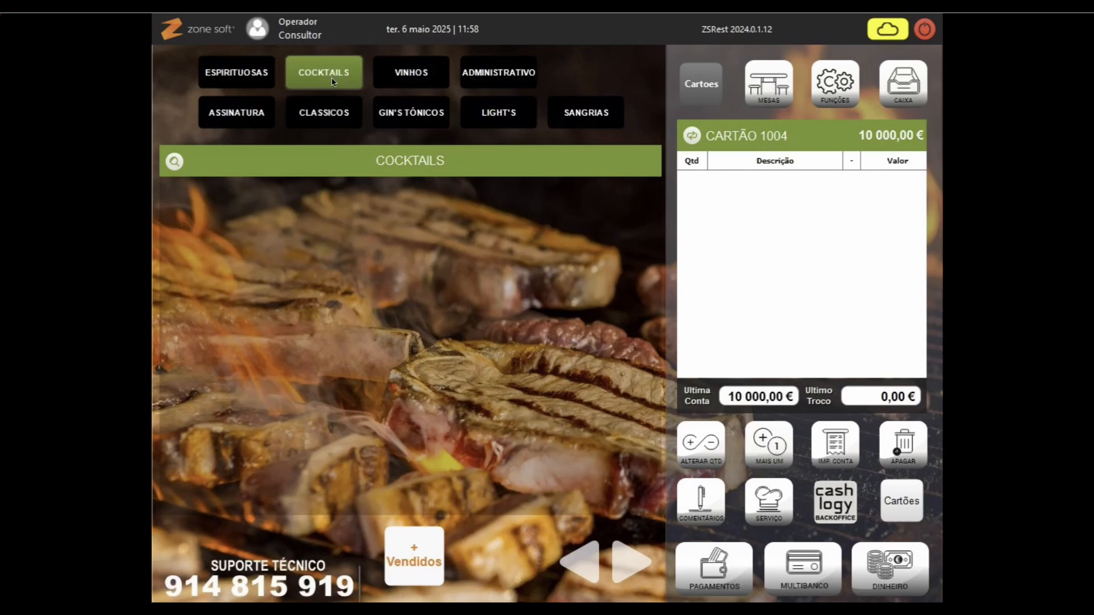
{"action": "left_click", "coordinate": [349, 114]}
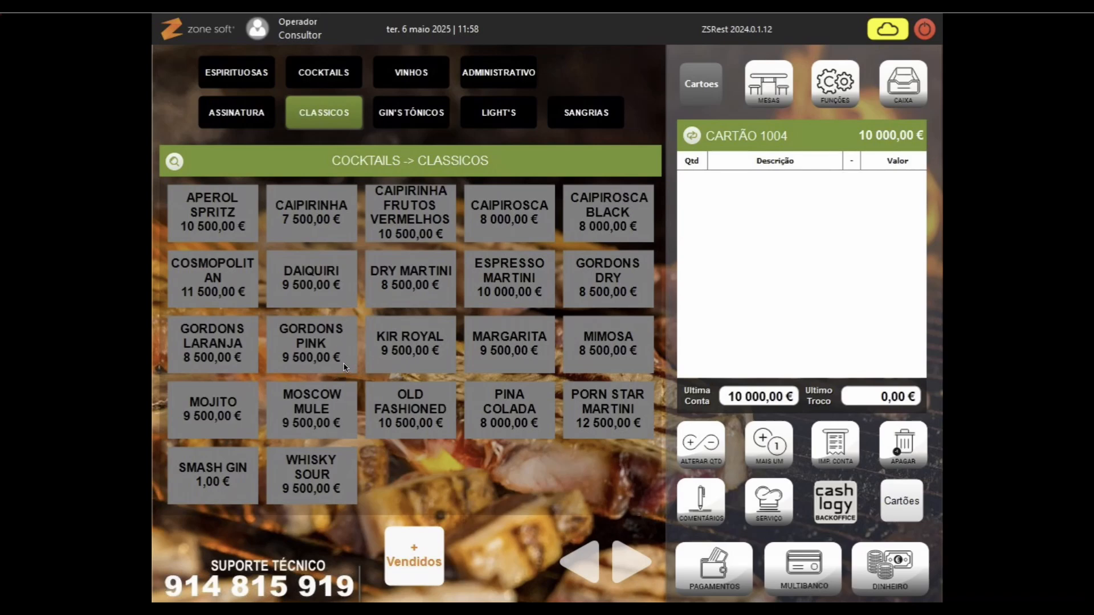
{"action": "left_click", "coordinate": [302, 221]}
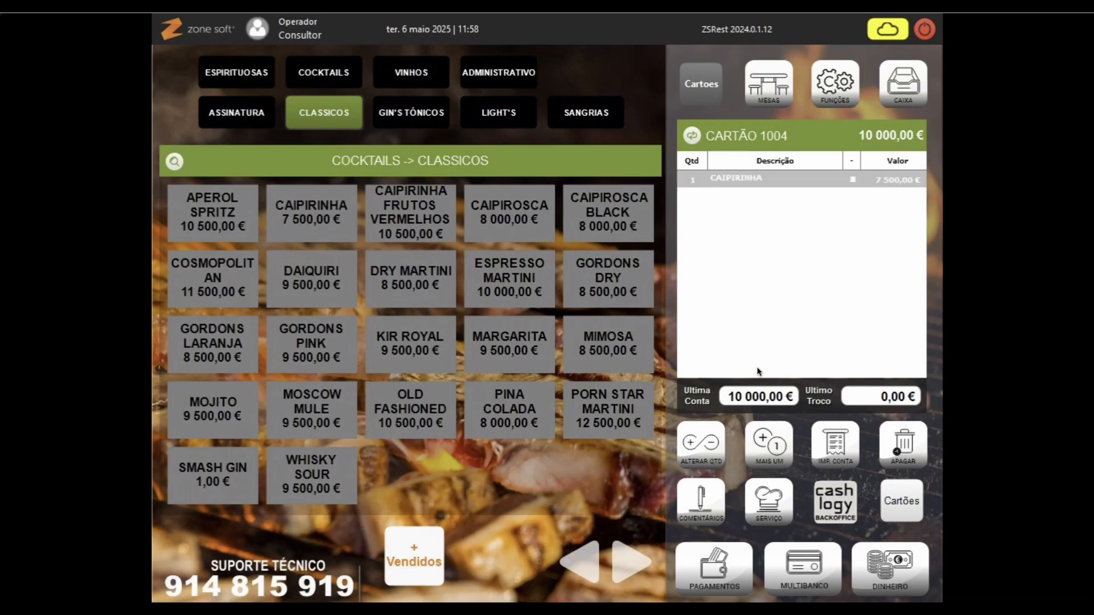
{"action": "left_click", "coordinate": [777, 510]}
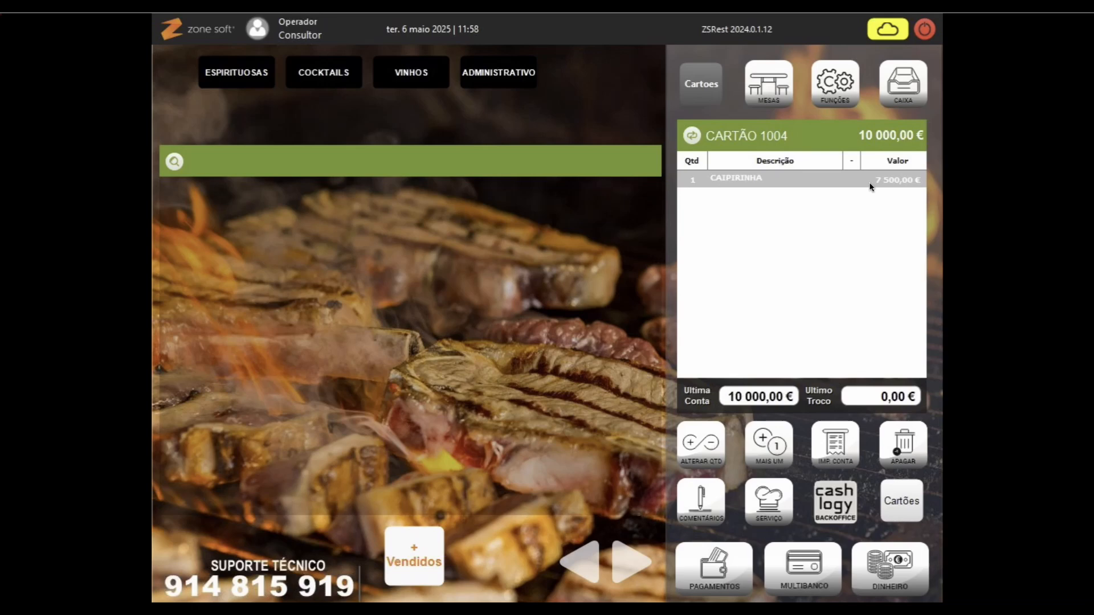
{"action": "left_click", "coordinate": [909, 505]}
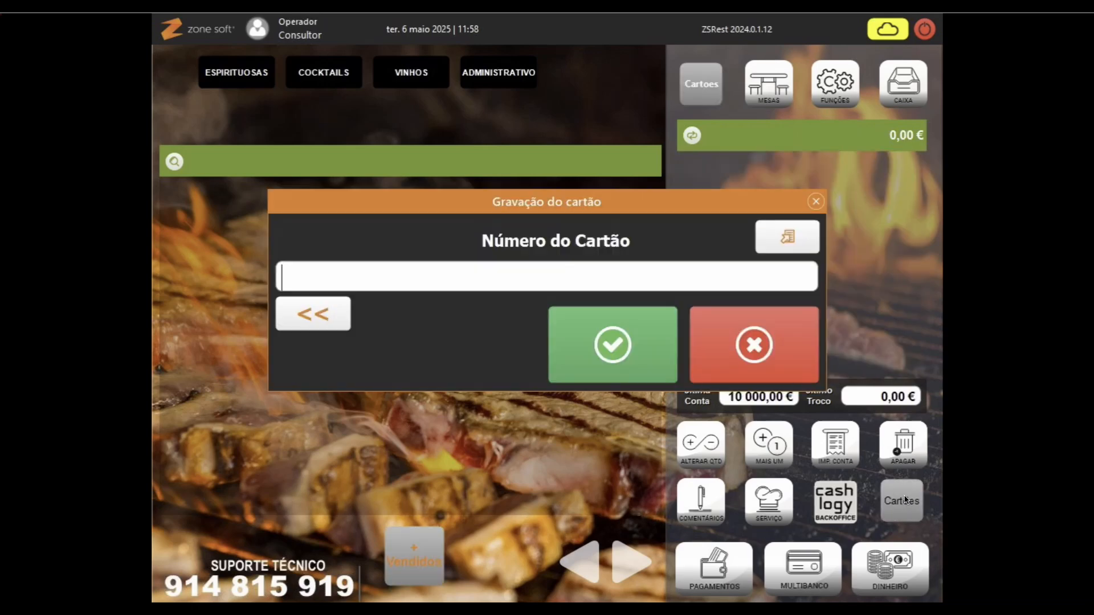
Step: Cancel the card-number prompt and choose Juntar Cartões from the card functions panel
{"action": "type", "text": "############"}
{"action": "key", "text": "Return"}
{"action": "left_click", "coordinate": [741, 343]}
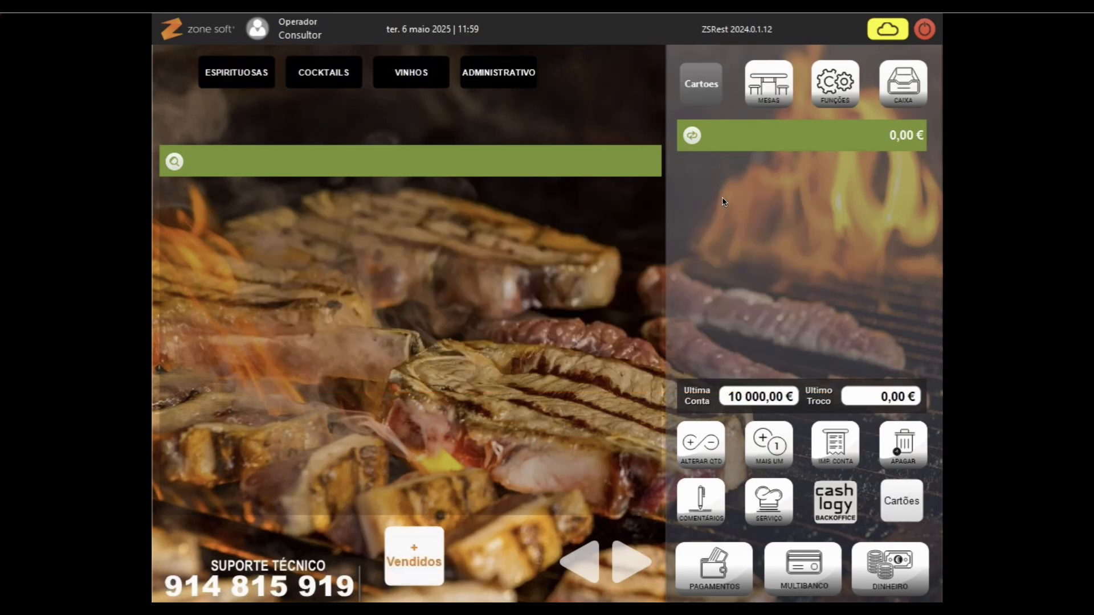
{"action": "left_click", "coordinate": [703, 98]}
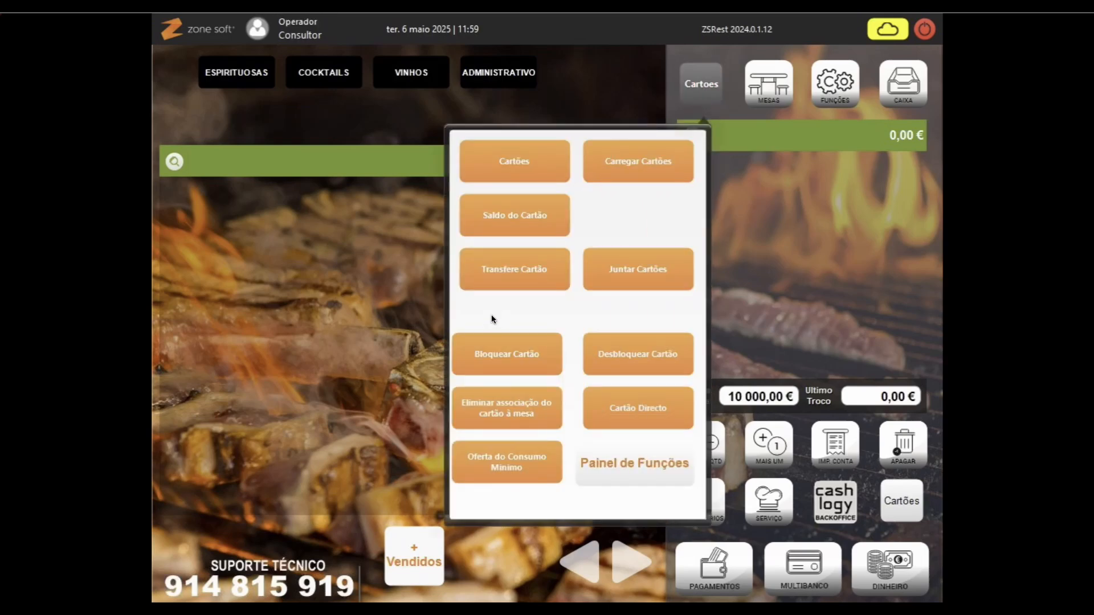
{"action": "left_click", "coordinate": [629, 269]}
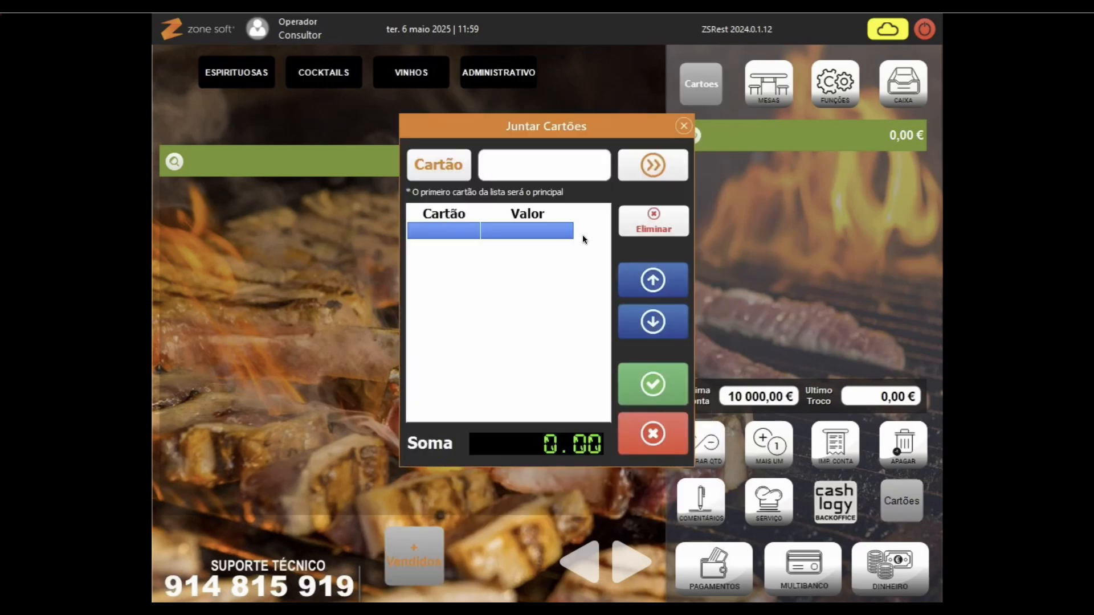
Step: Merge cards 1003 and 1004 into card 1003 and acknowledge the confirmation
{"action": "type", "text": "1003"}
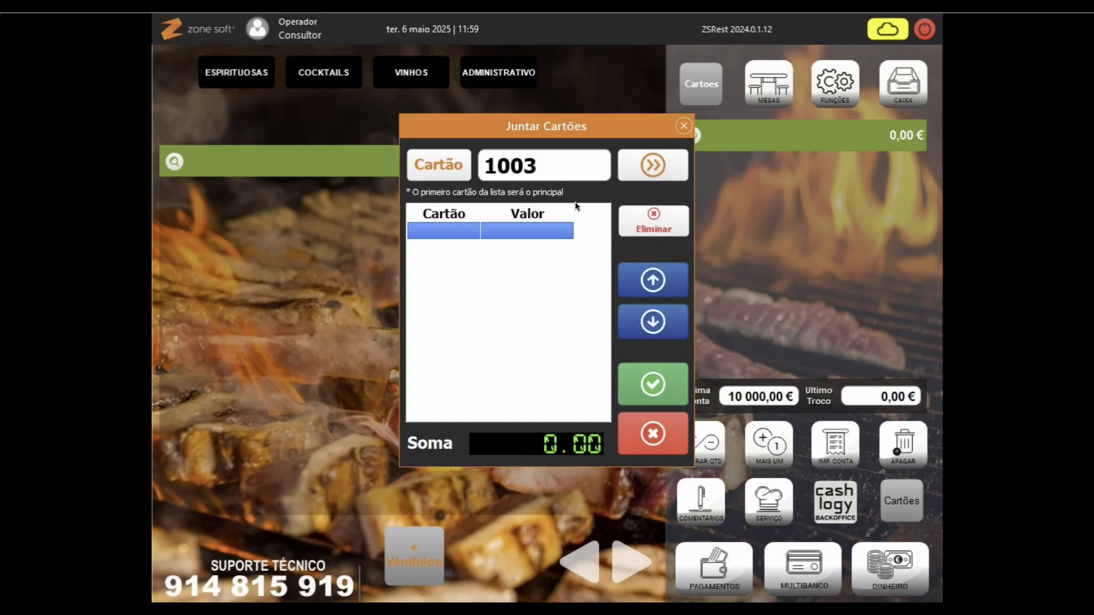
{"action": "left_click", "coordinate": [662, 170]}
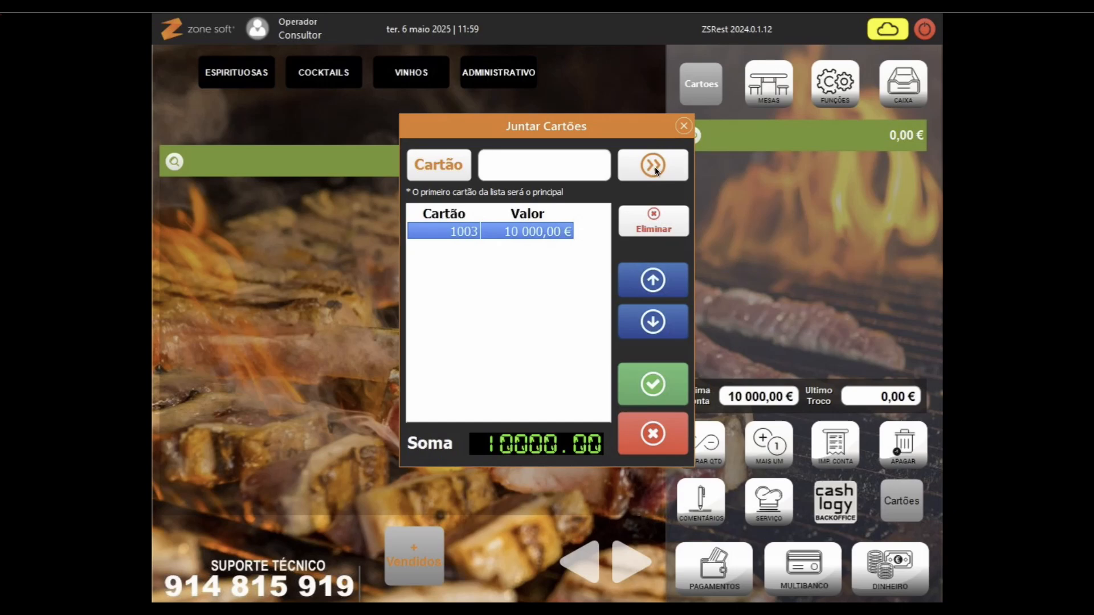
{"action": "type", "text": "1004"}
{"action": "left_click", "coordinate": [642, 171]}
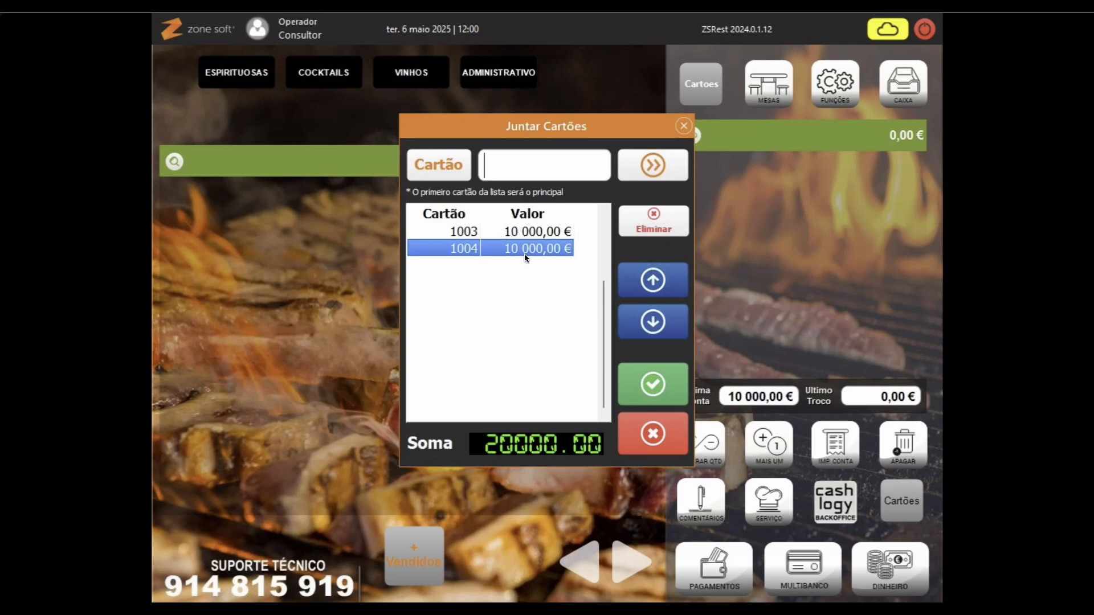
{"action": "left_click", "coordinate": [657, 384]}
{"action": "left_click", "coordinate": [547, 348]}
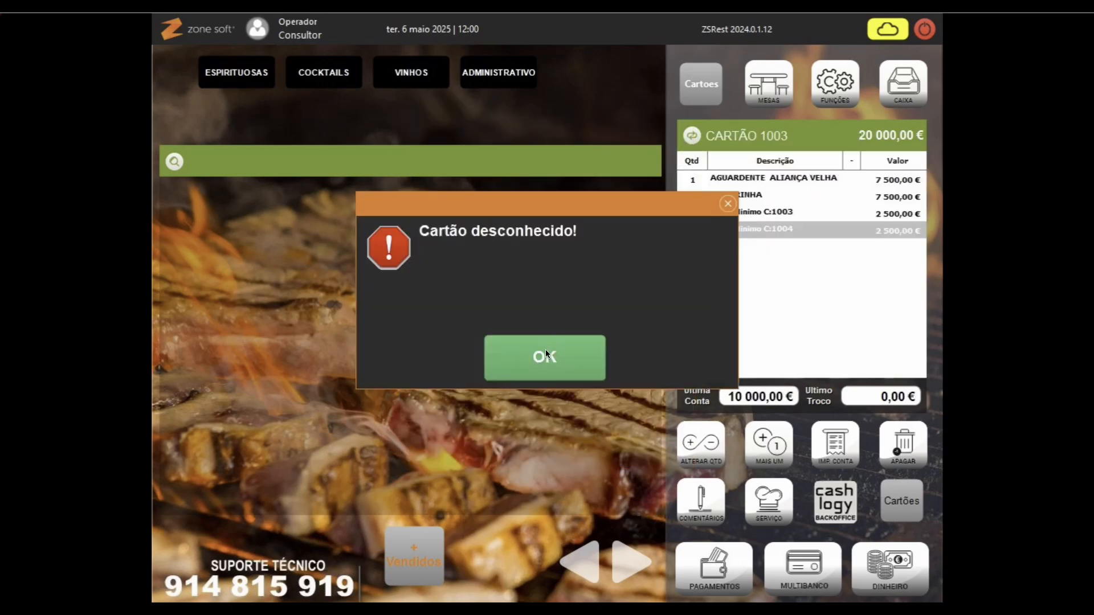
Step: Reload card 1003's 20 000,00 € order and review its Cons. Minimo lines for C:1003 and C:1004
{"action": "left_click", "coordinate": [545, 351]}
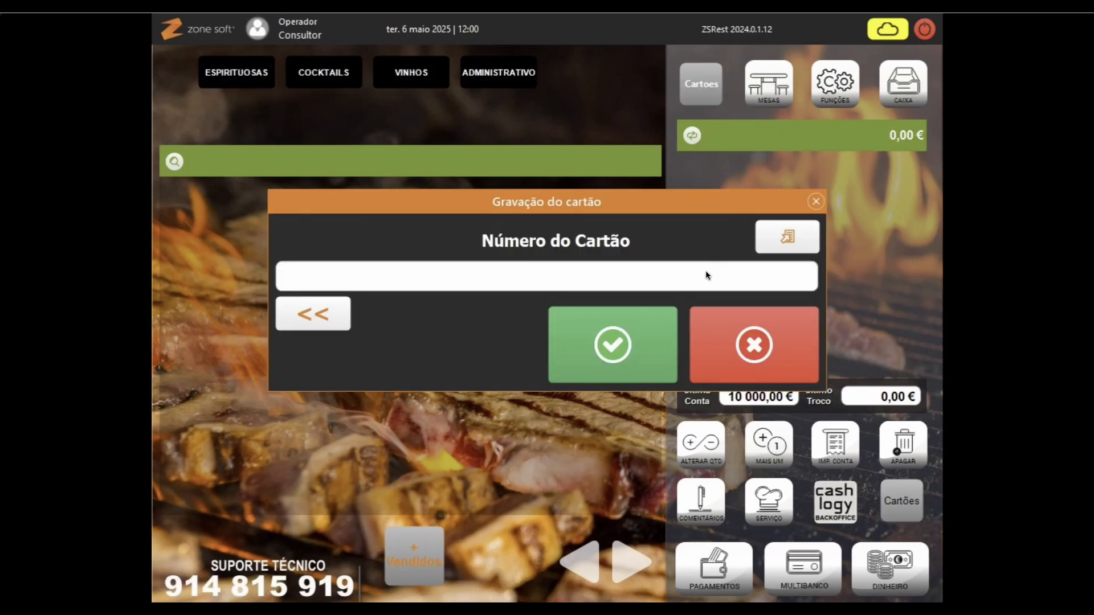
{"action": "type", "text": "#############"}
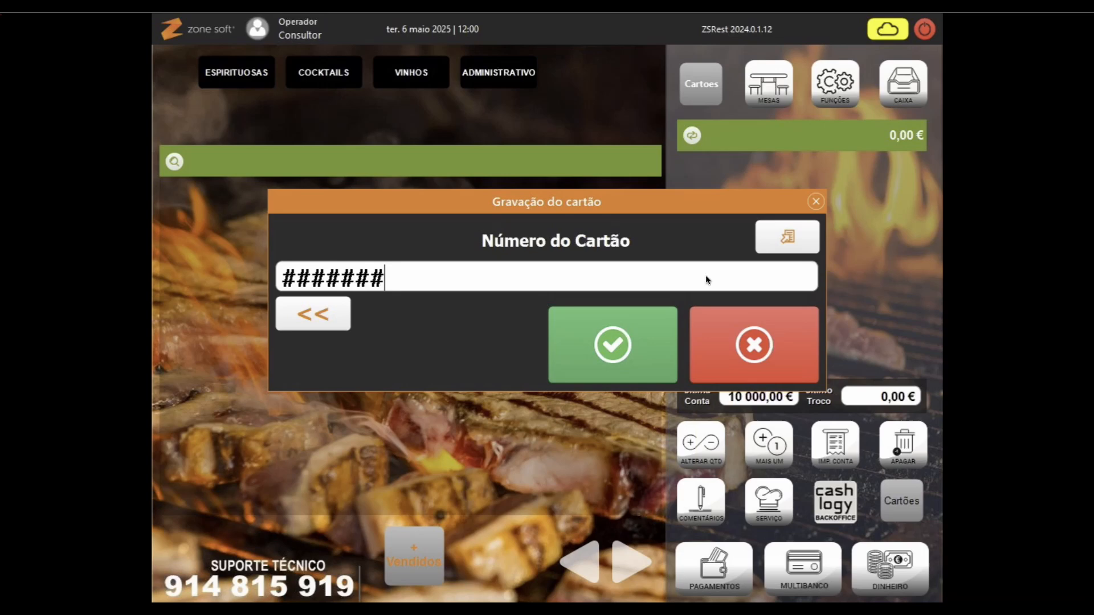
{"action": "key", "text": "Return"}
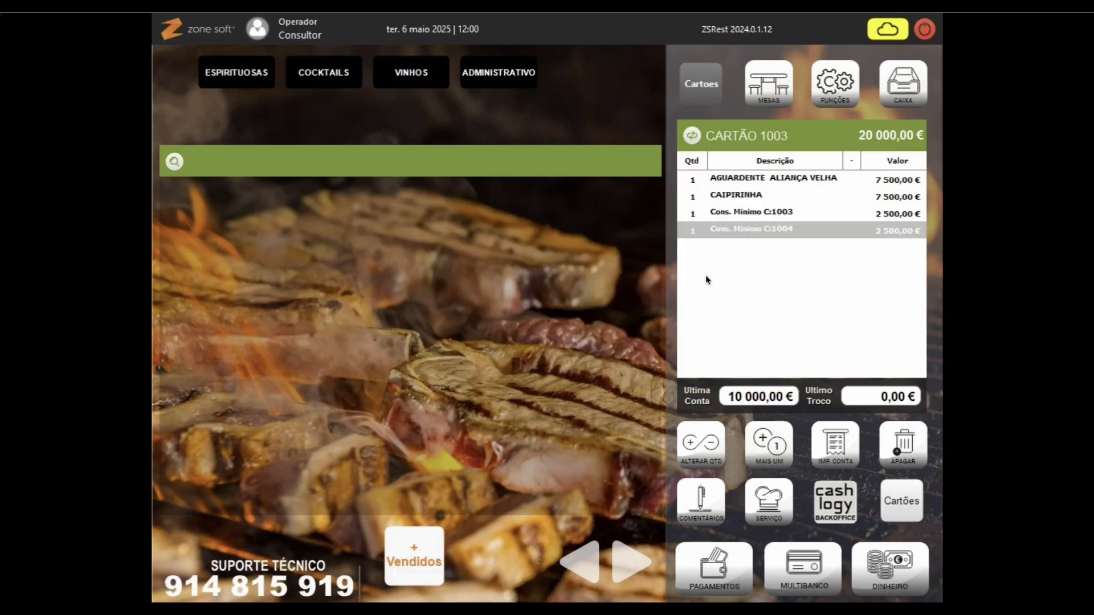
{"action": "left_click", "coordinate": [736, 214]}
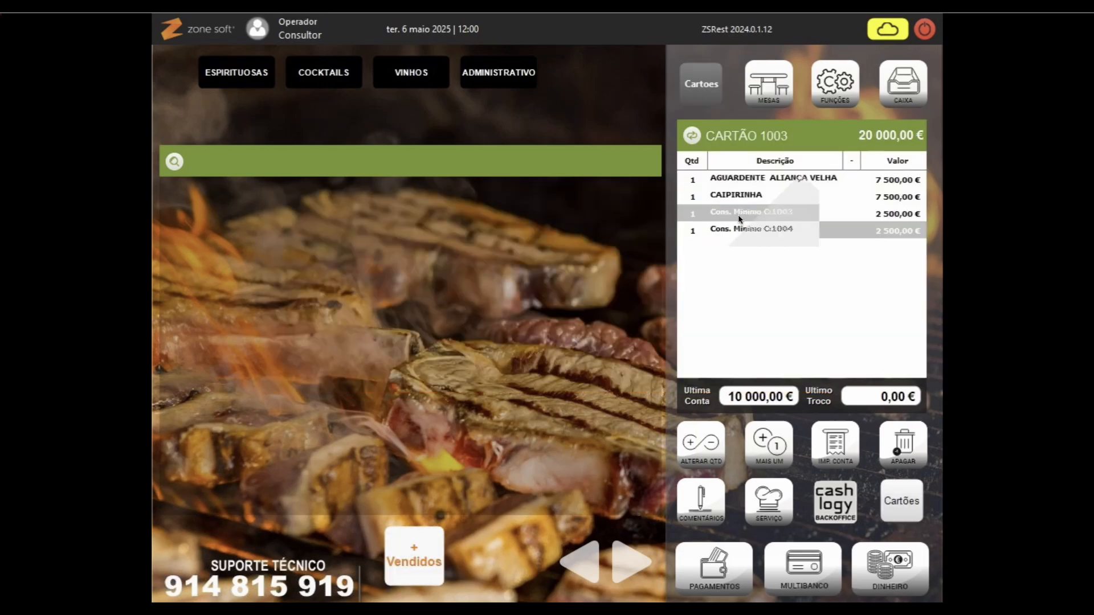
{"action": "left_click", "coordinate": [781, 301]}
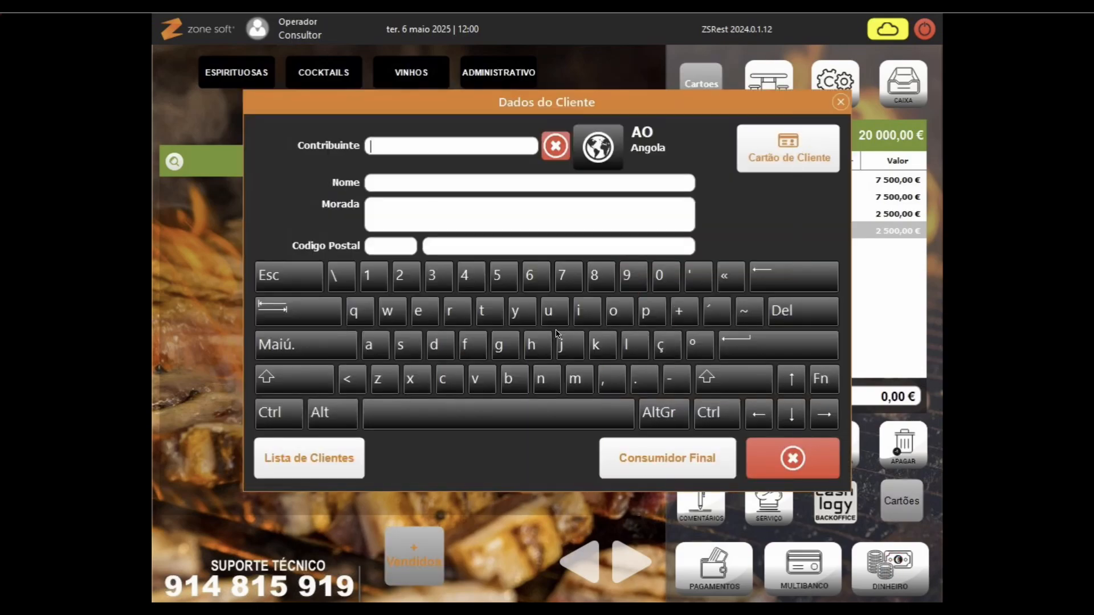
Step: Pay card 1003's 20 000,00 € bill in cash as Consumidor Final with a 0.00 tip
{"action": "left_click", "coordinate": [655, 459]}
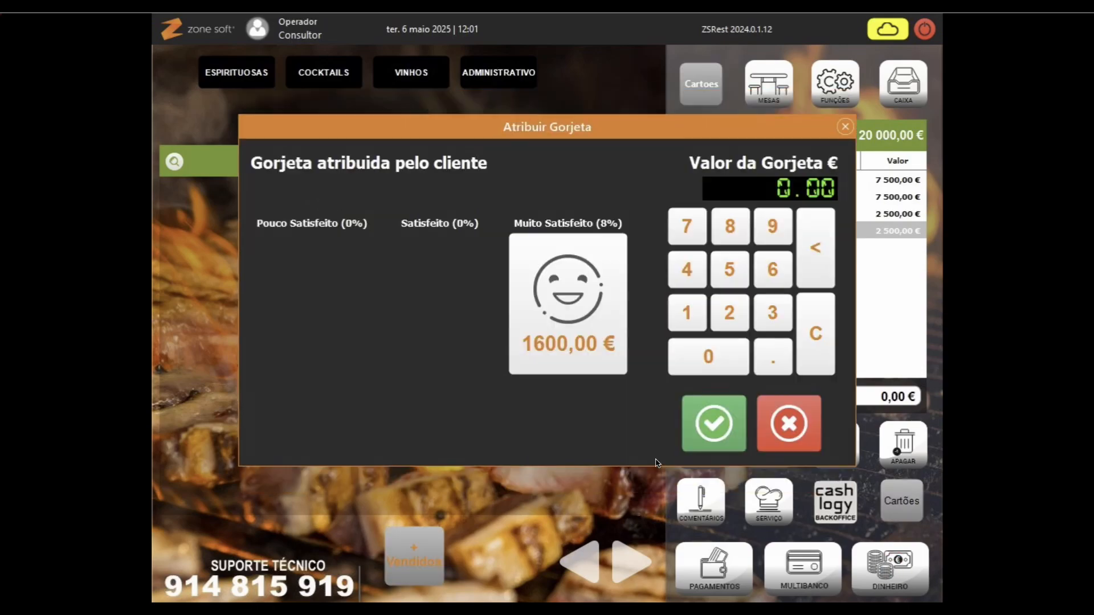
{"action": "left_click", "coordinate": [704, 444]}
{"action": "left_click", "coordinate": [376, 464]}
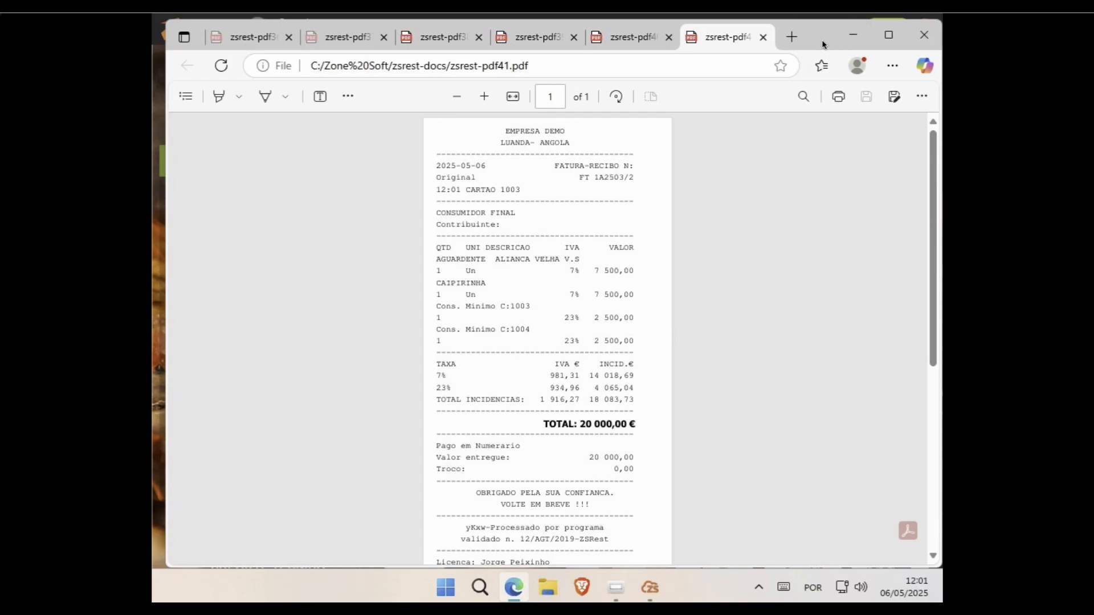
Step: Minimize the Edge window showing the receipt zsrest-pdf41.pdf
{"action": "left_click", "coordinate": [854, 39]}
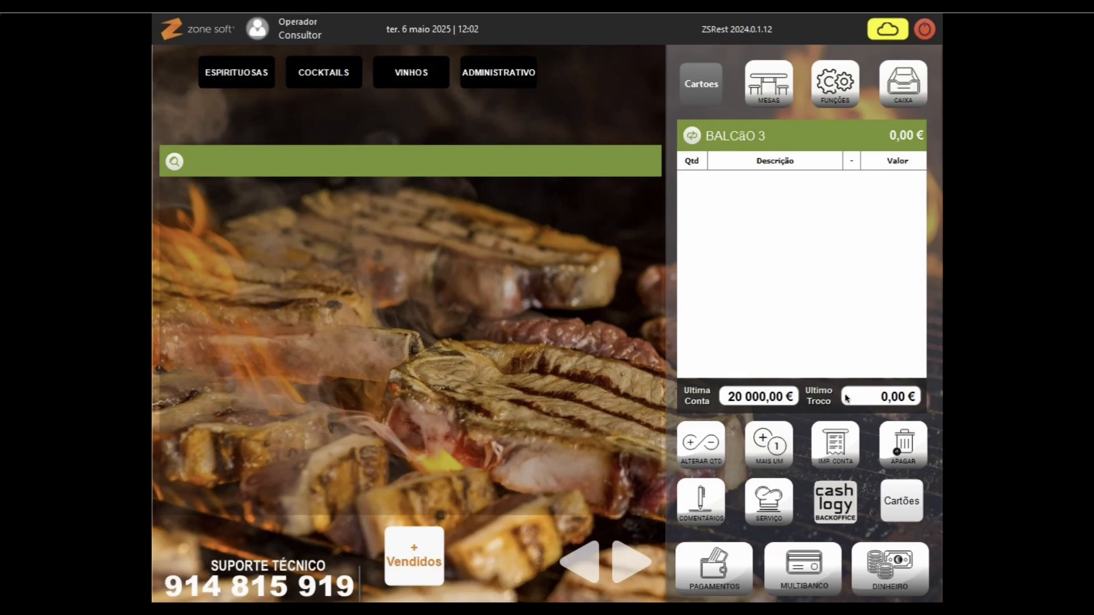
Step: Look up card 2002, which holds one 6 500,00 € Mojito Virgin
{"action": "left_click", "coordinate": [903, 503]}
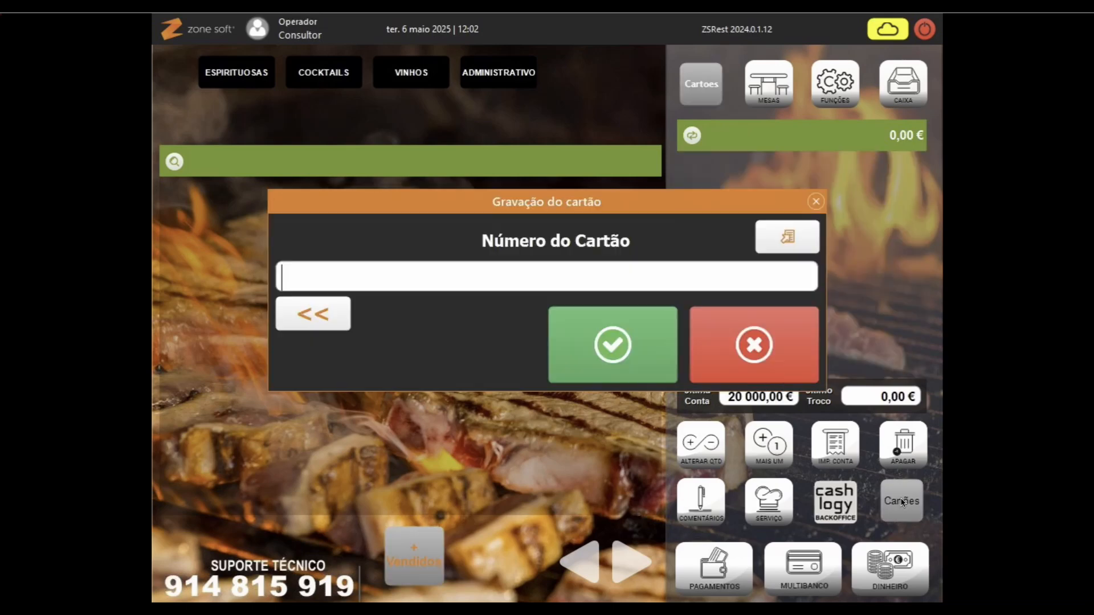
{"action": "type", "text": "#############"}
{"action": "key", "text": "Return"}
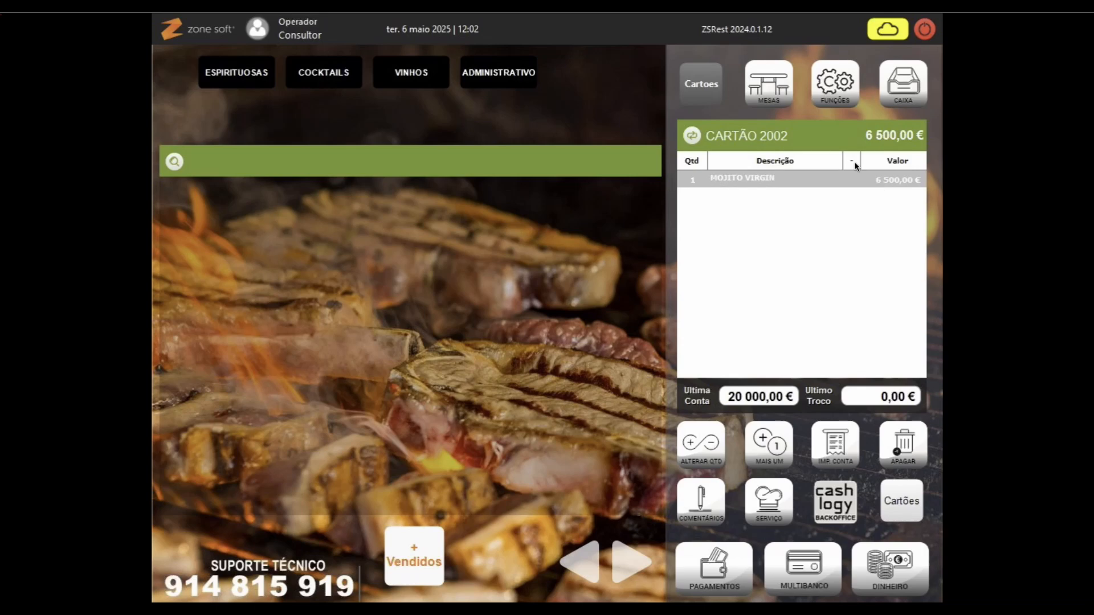
Step: Open card 1003, now at 10 000,00 € with no items
{"action": "left_click", "coordinate": [701, 83]}
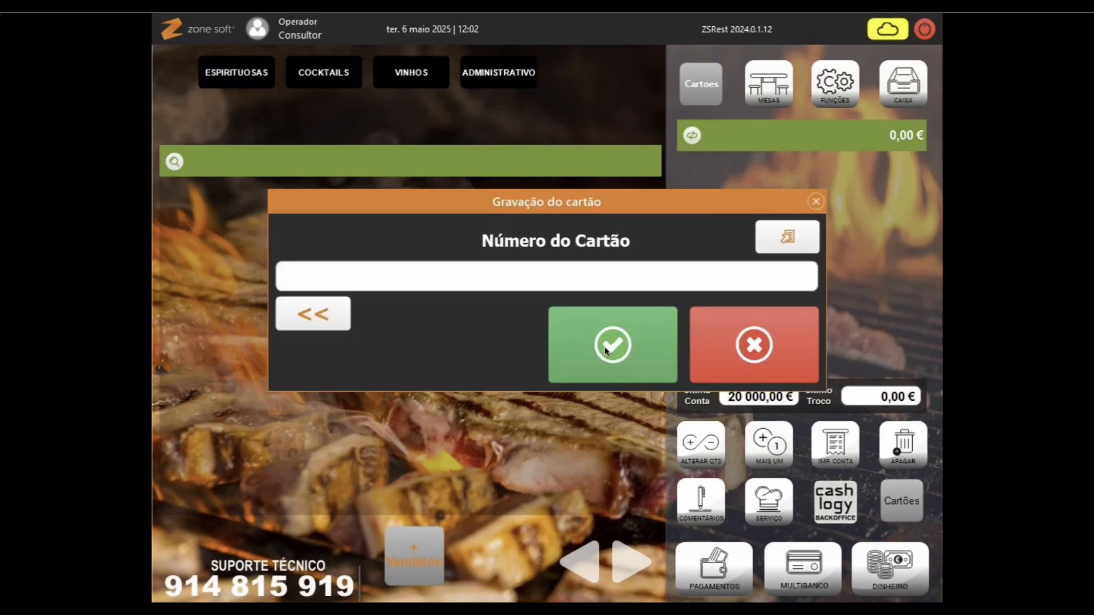
{"action": "type", "text": "#"}
{"action": "key", "text": "Return"}
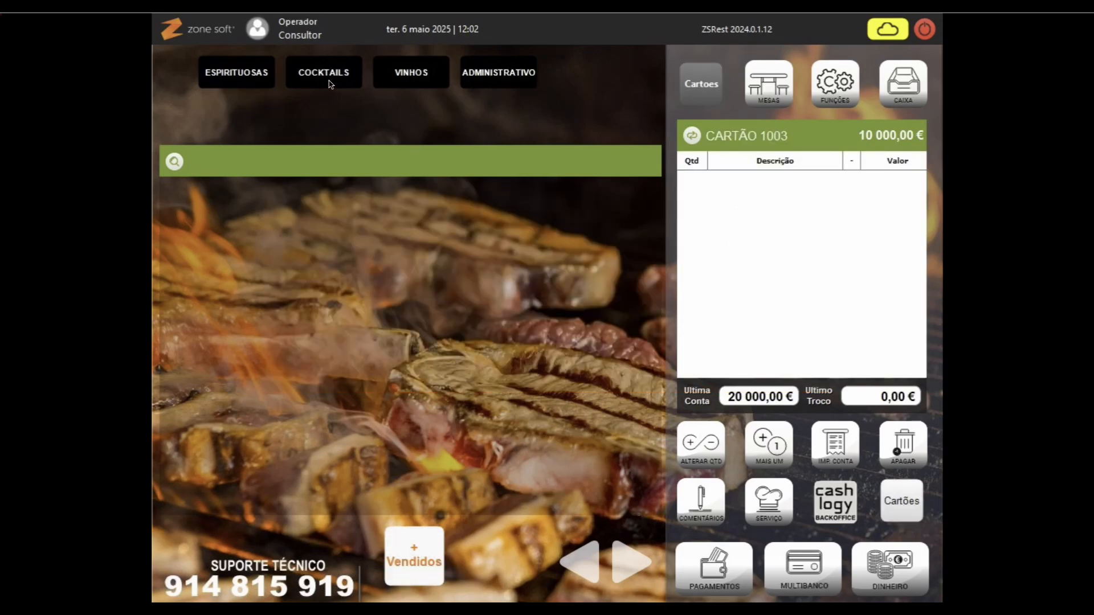
Step: Add a Caipirinha from COCKTAILS > CLASSICOS to card 1003 and send the order
{"action": "left_click", "coordinate": [249, 79]}
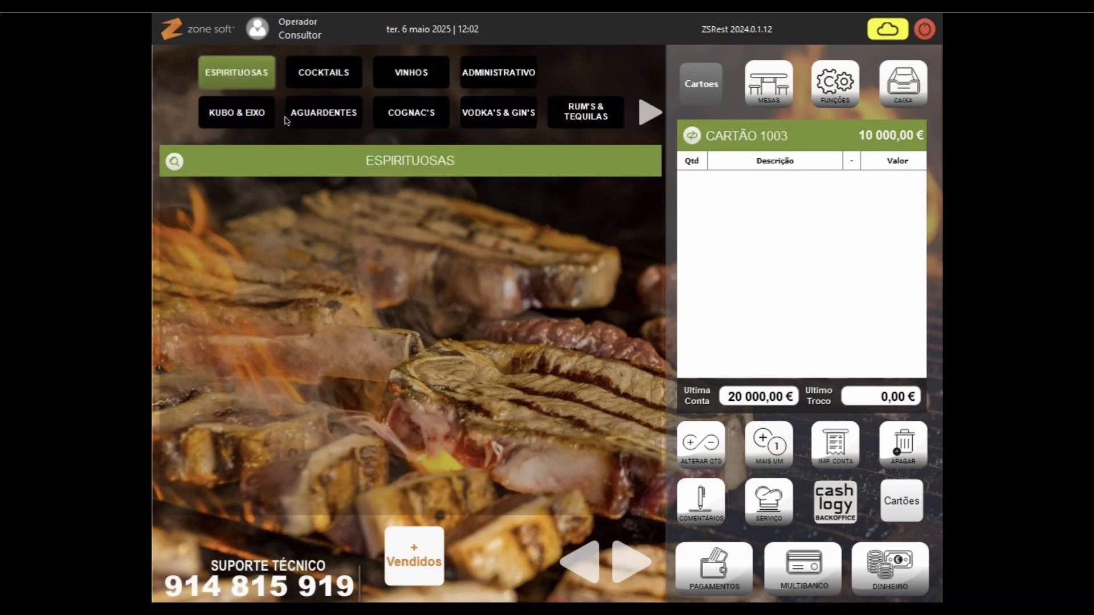
{"action": "left_click", "coordinate": [330, 82]}
{"action": "left_click", "coordinate": [336, 118]}
{"action": "left_click", "coordinate": [315, 223]}
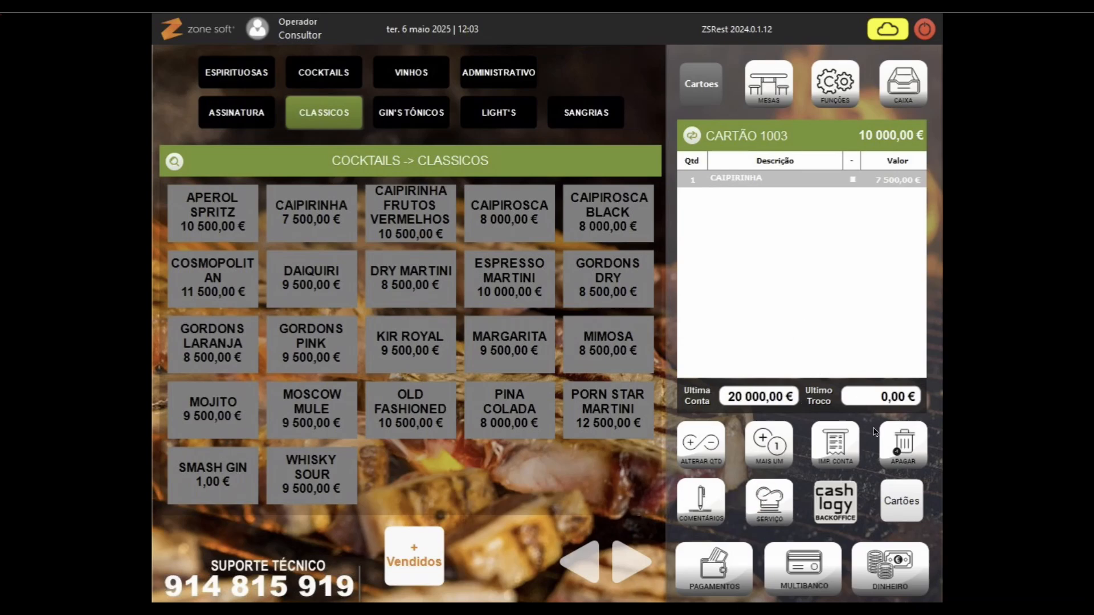
{"action": "left_click", "coordinate": [902, 514]}
Step: Switch to card 1004 and order a 7 500,00 € Caipirinha on it
{"action": "left_click", "coordinate": [904, 513]}
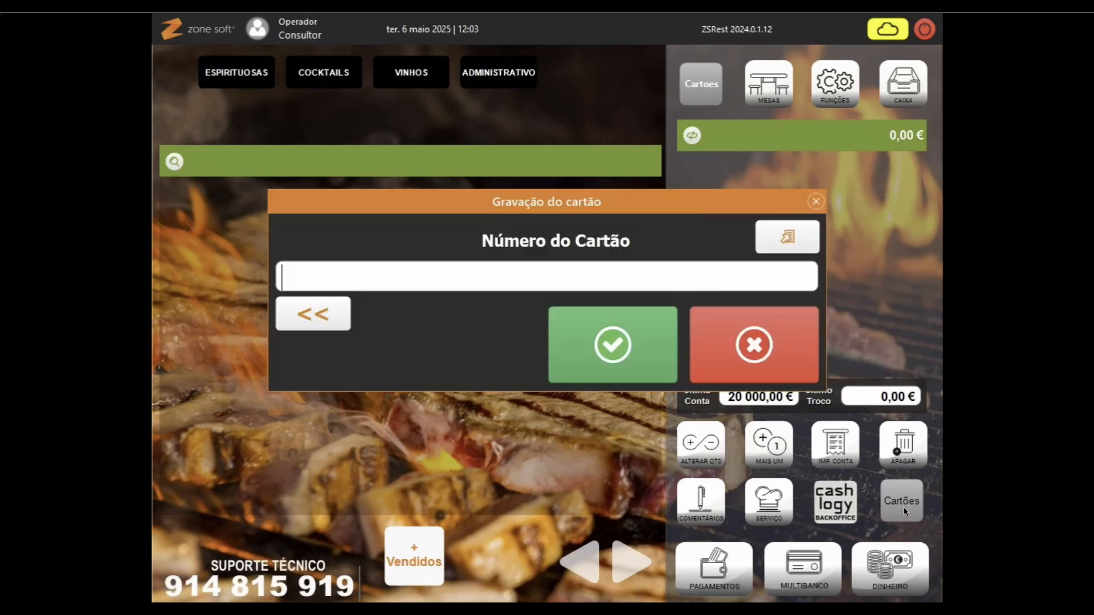
{"action": "type", "text": "#########"}
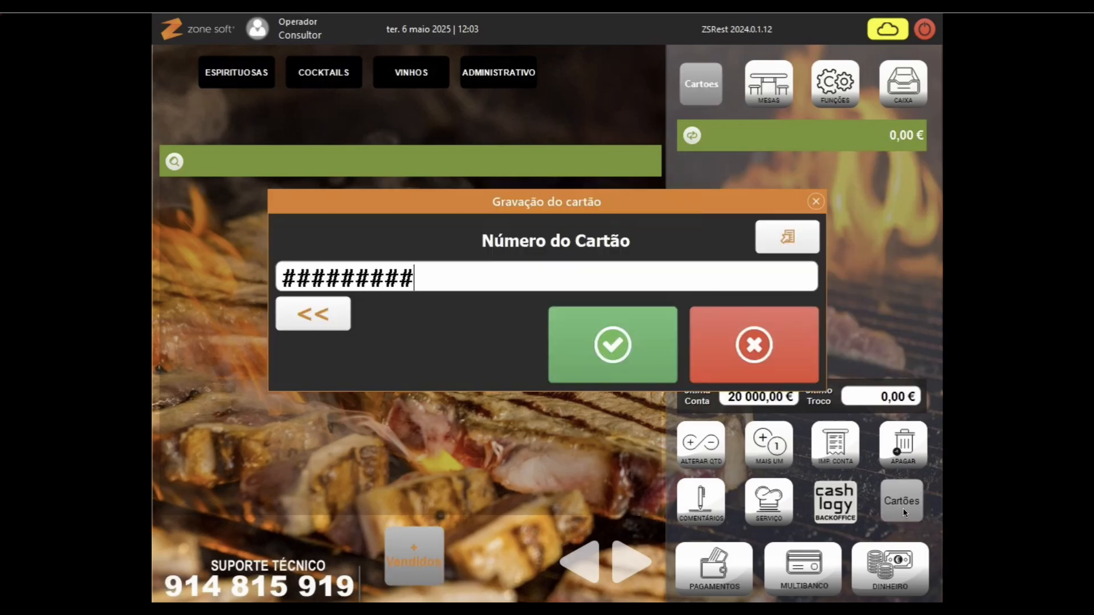
{"action": "key", "text": "Return"}
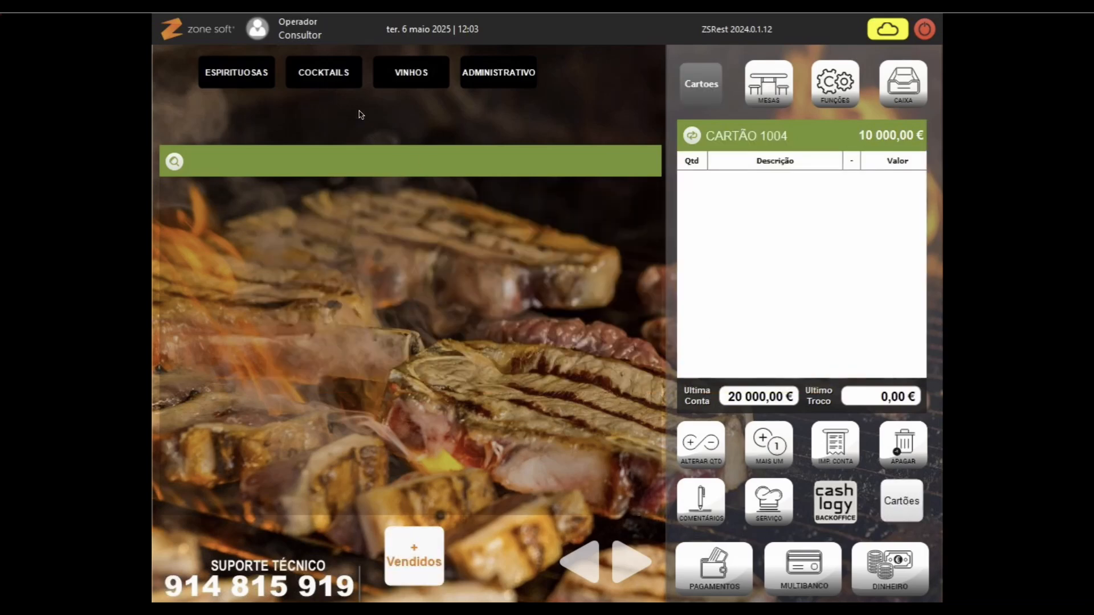
{"action": "left_click", "coordinate": [350, 82]}
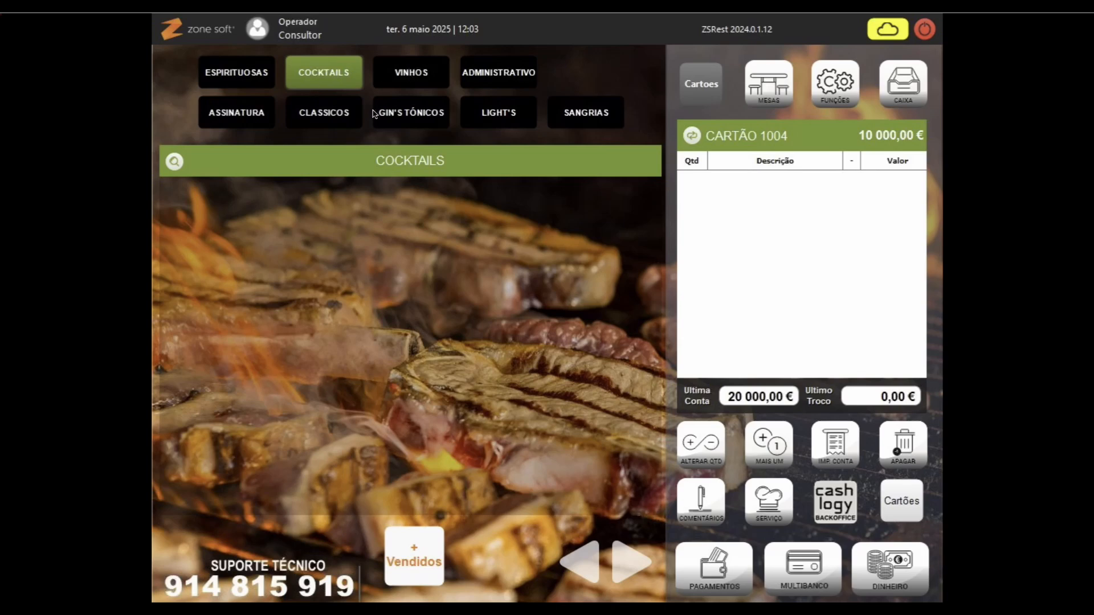
{"action": "left_click", "coordinate": [353, 119]}
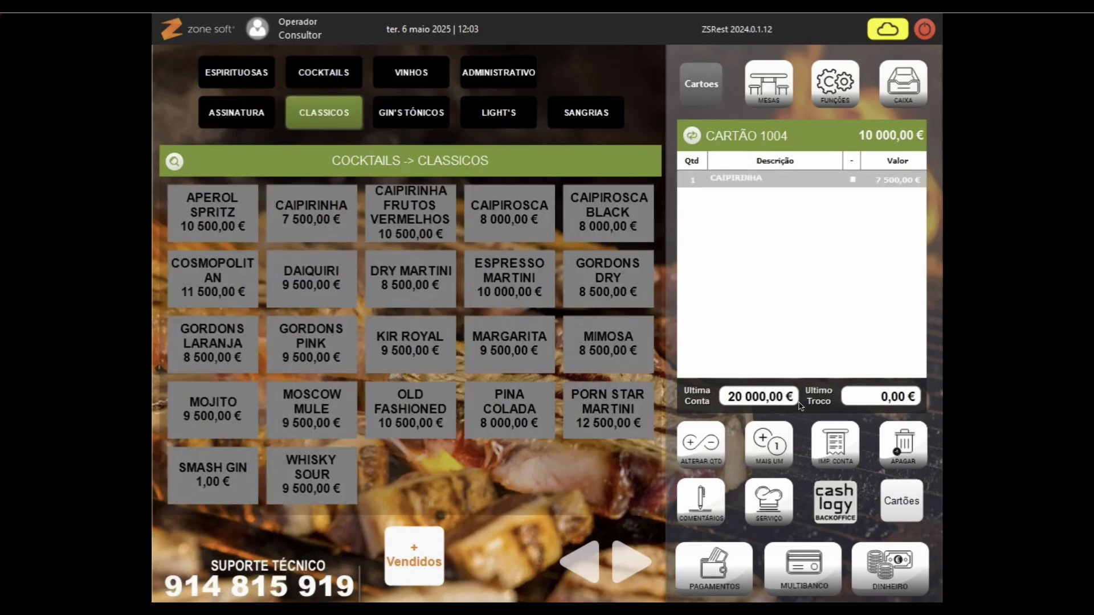
{"action": "left_click", "coordinate": [763, 507]}
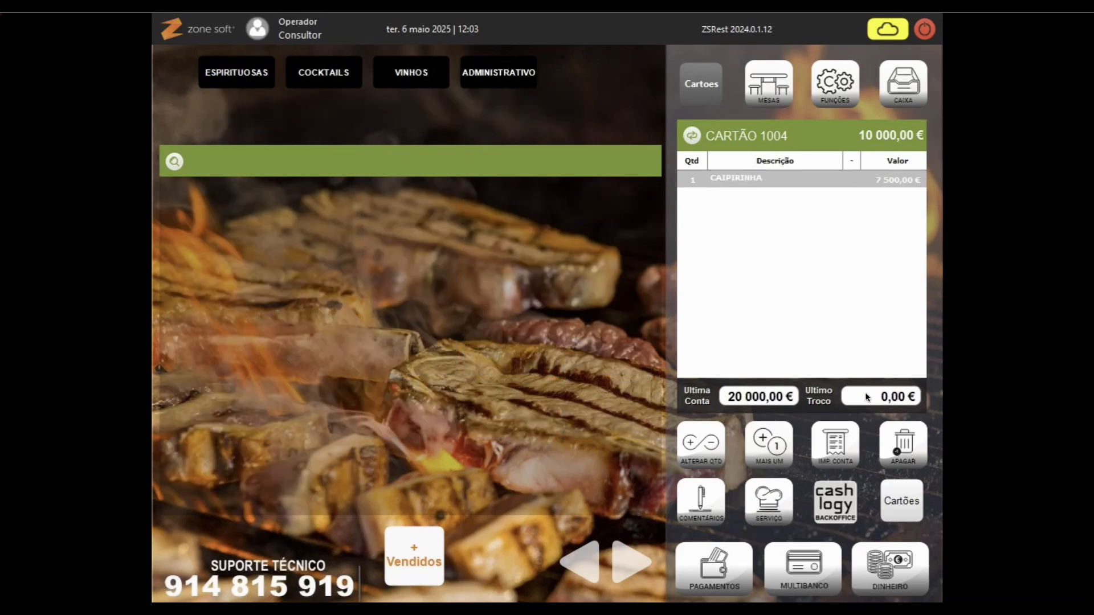
Step: Look up the orders on cards 2002 and 2001, which holds one 7 500,00 € Caipirinha
{"action": "left_click", "coordinate": [896, 504]}
{"action": "type", "text": "#############"}
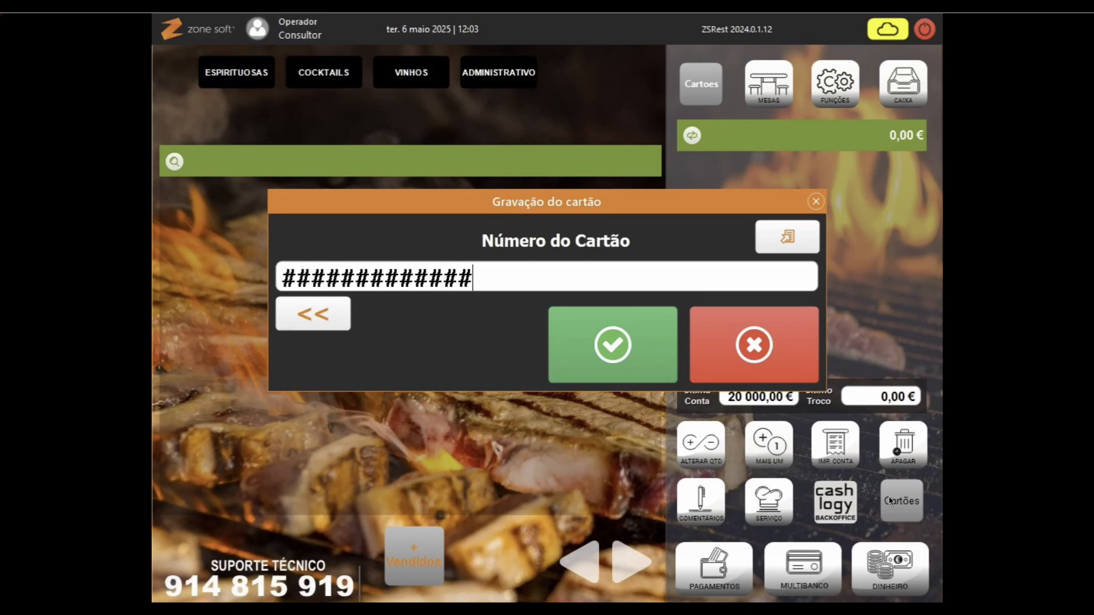
{"action": "key", "text": "Return"}
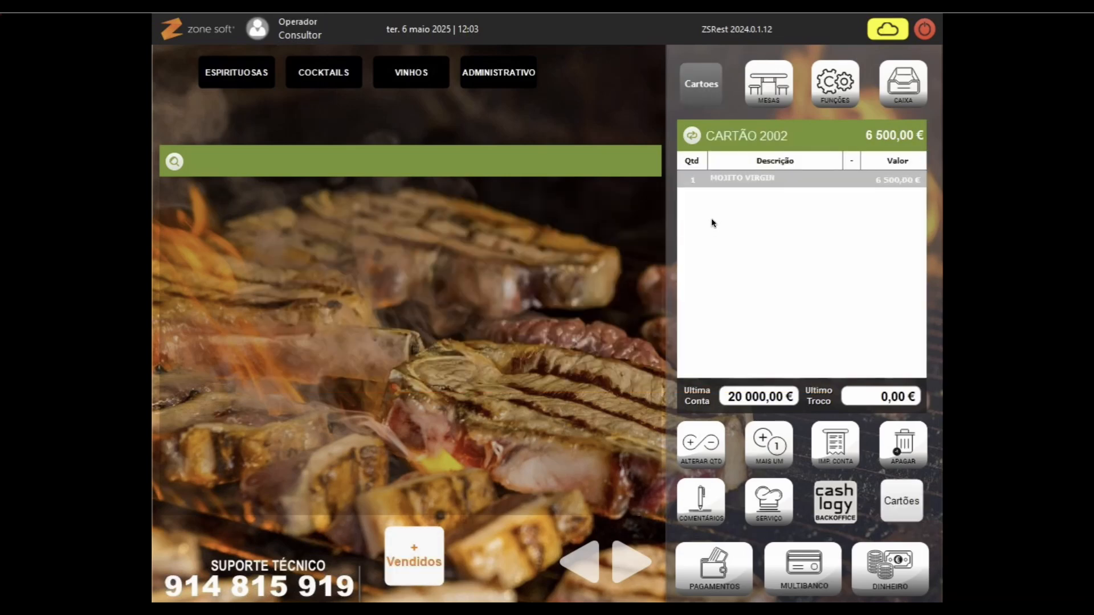
{"action": "left_click", "coordinate": [909, 504]}
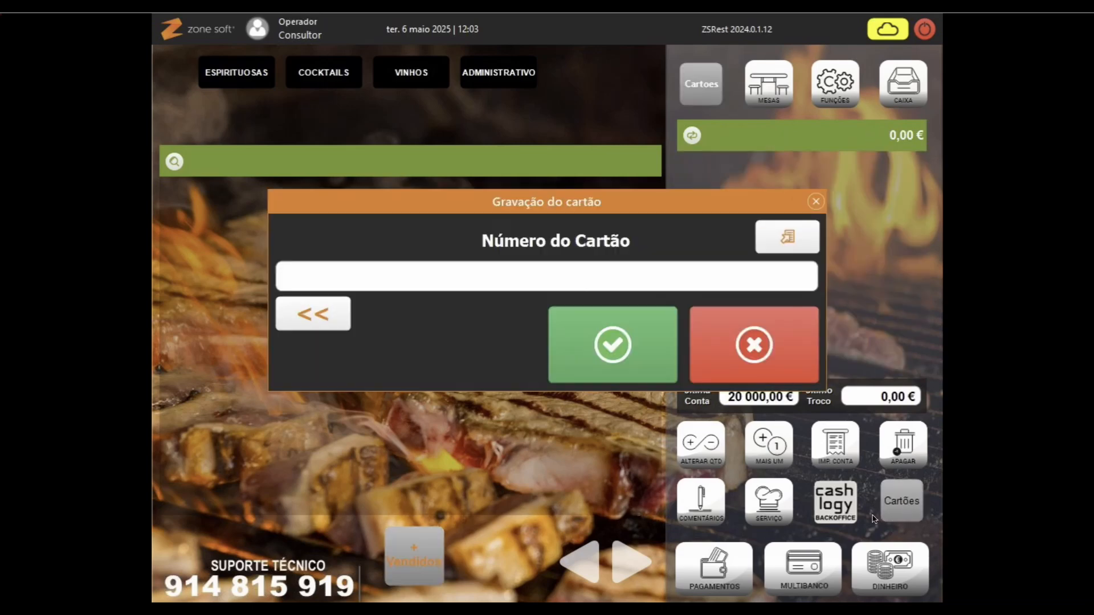
{"action": "type", "text": "2001"}
{"action": "key", "text": "Return"}
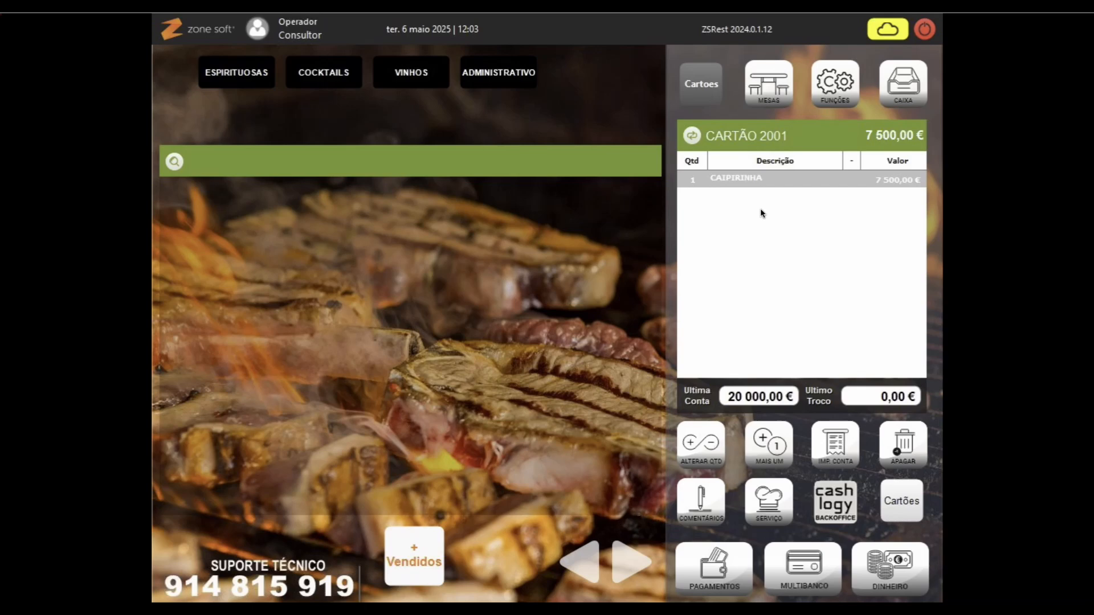
Step: Cancel the card-number prompt and show the card functions panel
{"action": "left_click", "coordinate": [903, 518]}
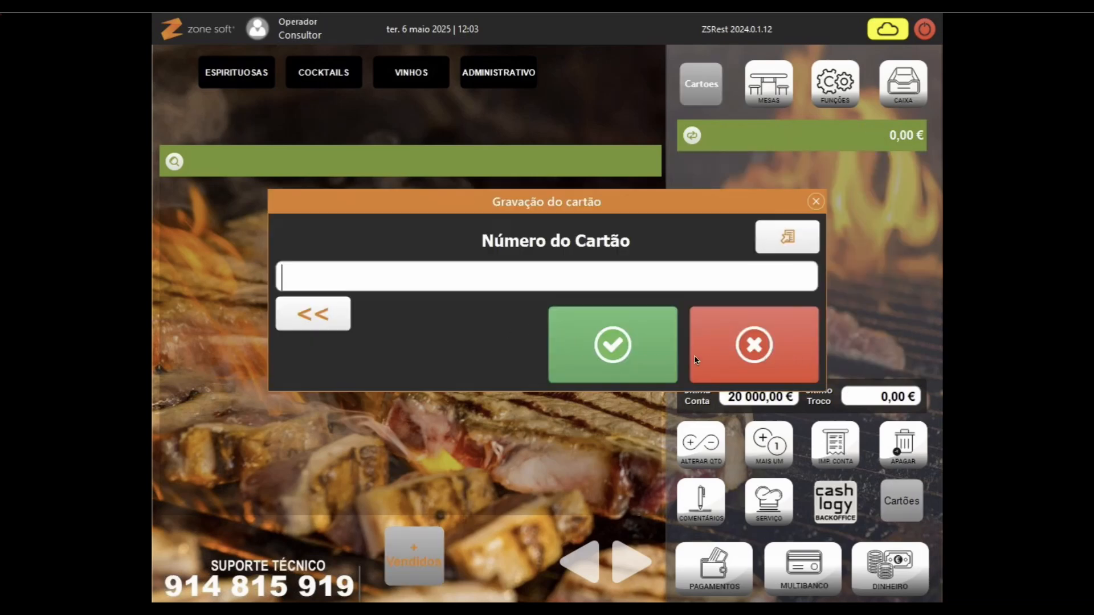
{"action": "left_click", "coordinate": [731, 351]}
{"action": "left_click", "coordinate": [713, 93]}
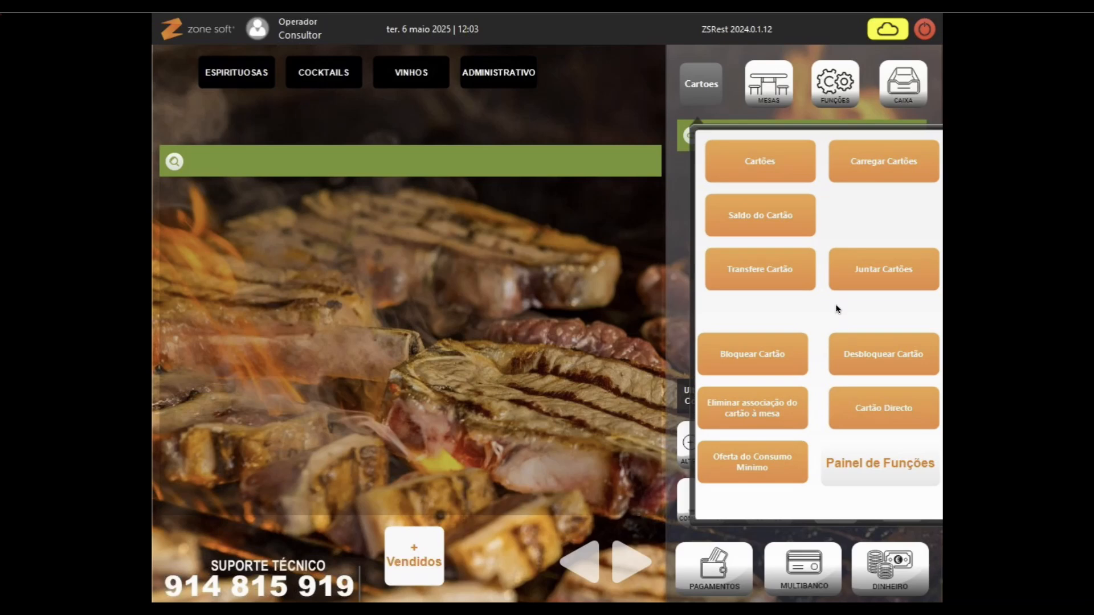
Step: Start Juntar Cartões and add cards 1003 and 1004 to the merge list
{"action": "left_click", "coordinate": [860, 284]}
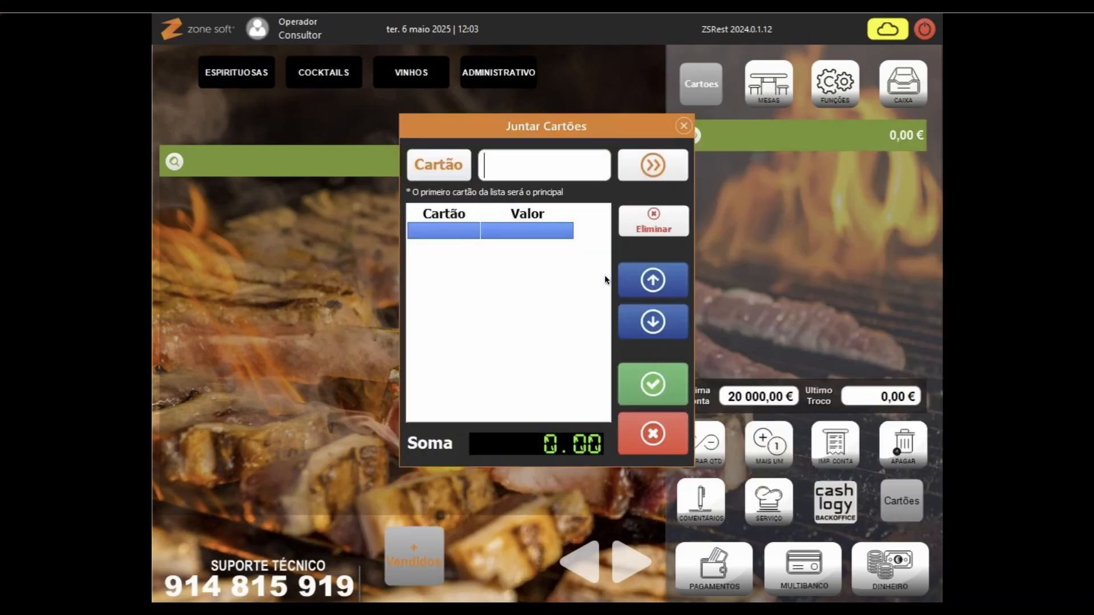
{"action": "type", "text": "1003"}
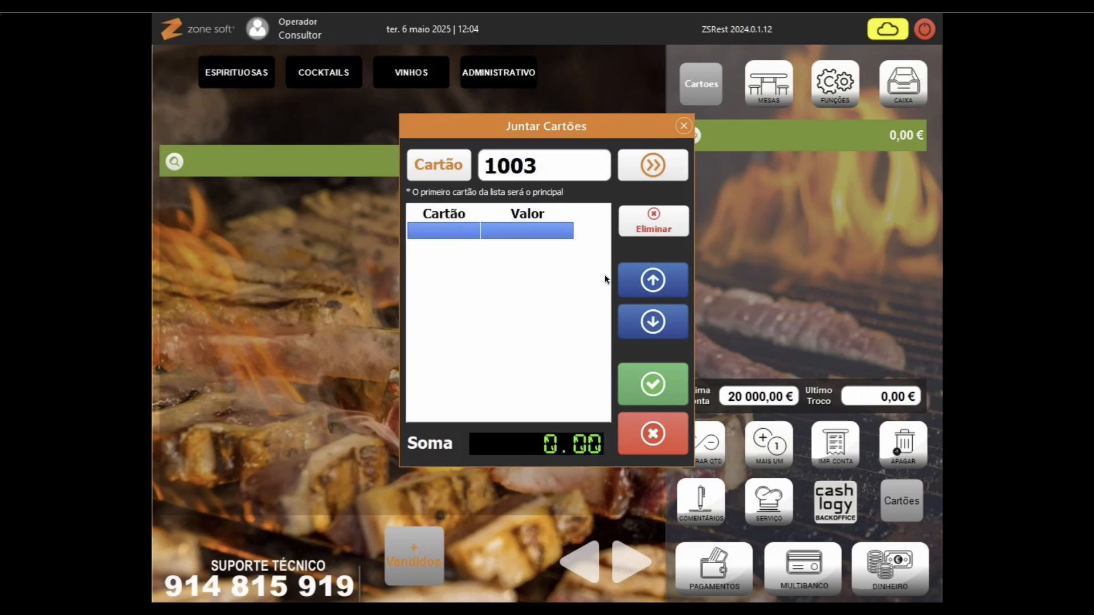
{"action": "left_click", "coordinate": [652, 164]}
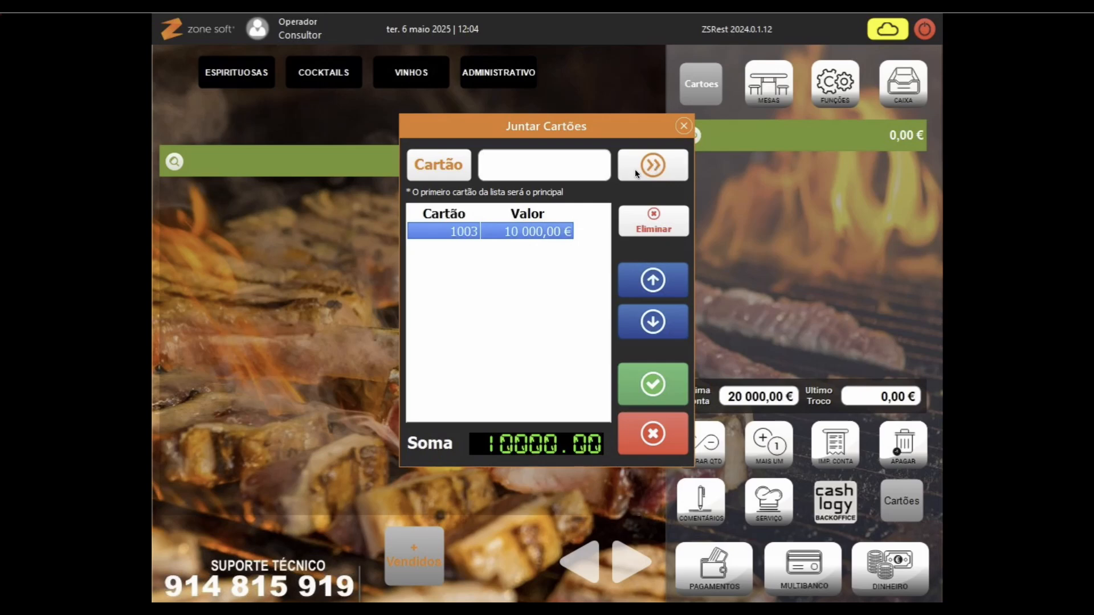
{"action": "type", "text": "1000"}
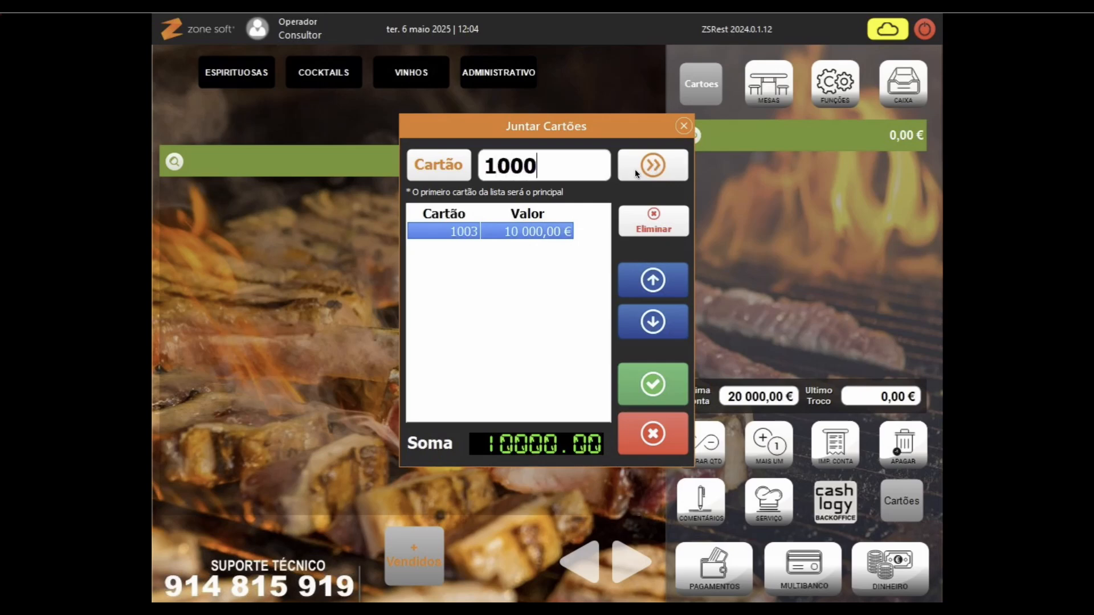
{"action": "key", "text": "BackSpace"}
{"action": "type", "text": "4"}
{"action": "left_click", "coordinate": [647, 163]}
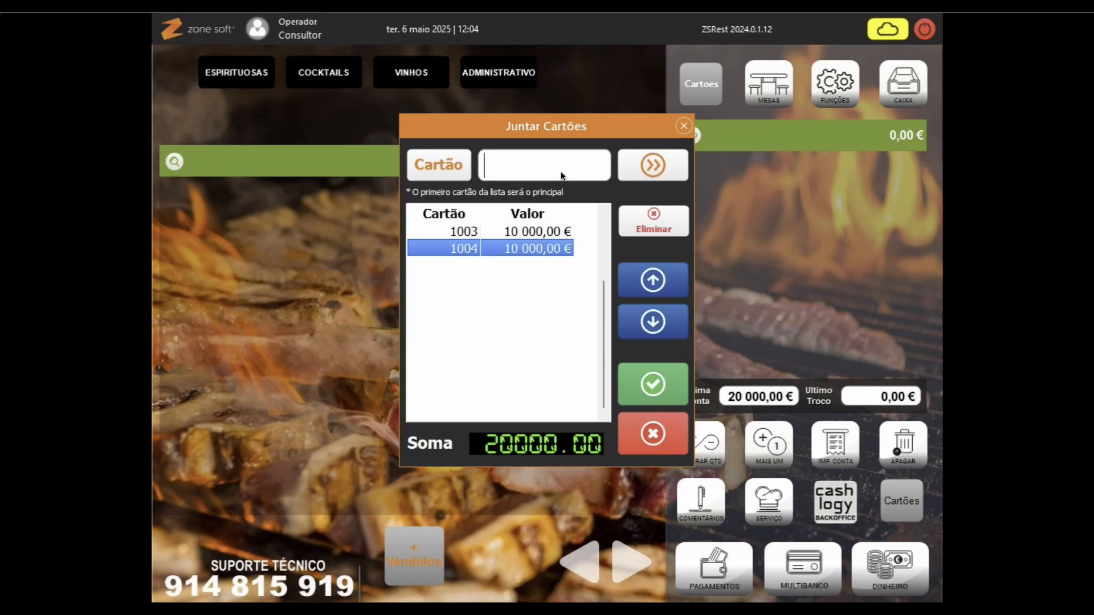
Step: Add cards 2002 and 2001 and confirm the merge into card 1003
{"action": "type", "text": "2002"}
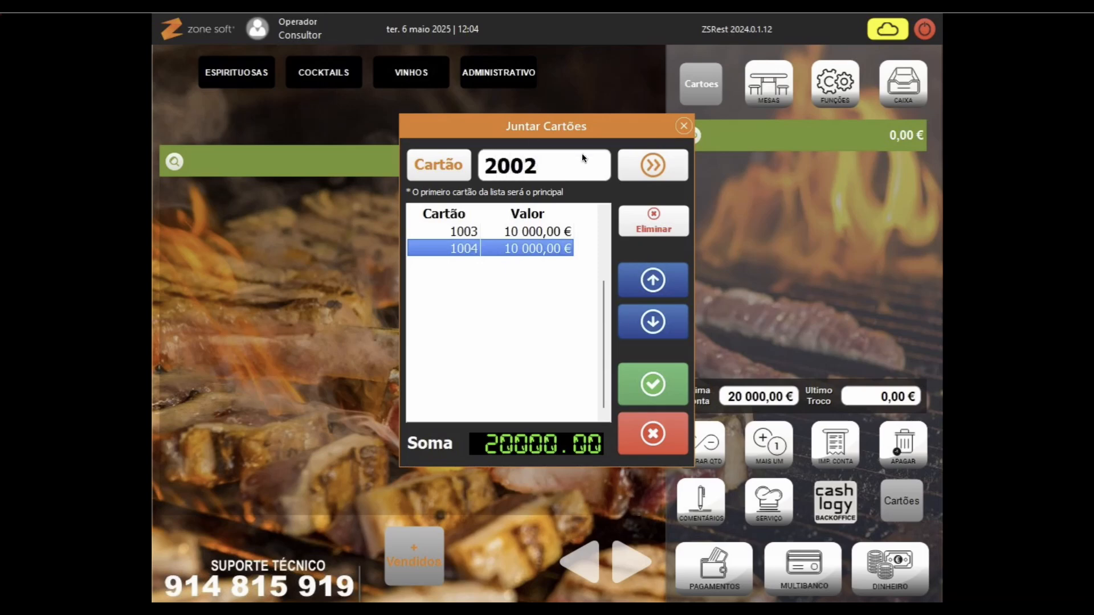
{"action": "left_click", "coordinate": [638, 165]}
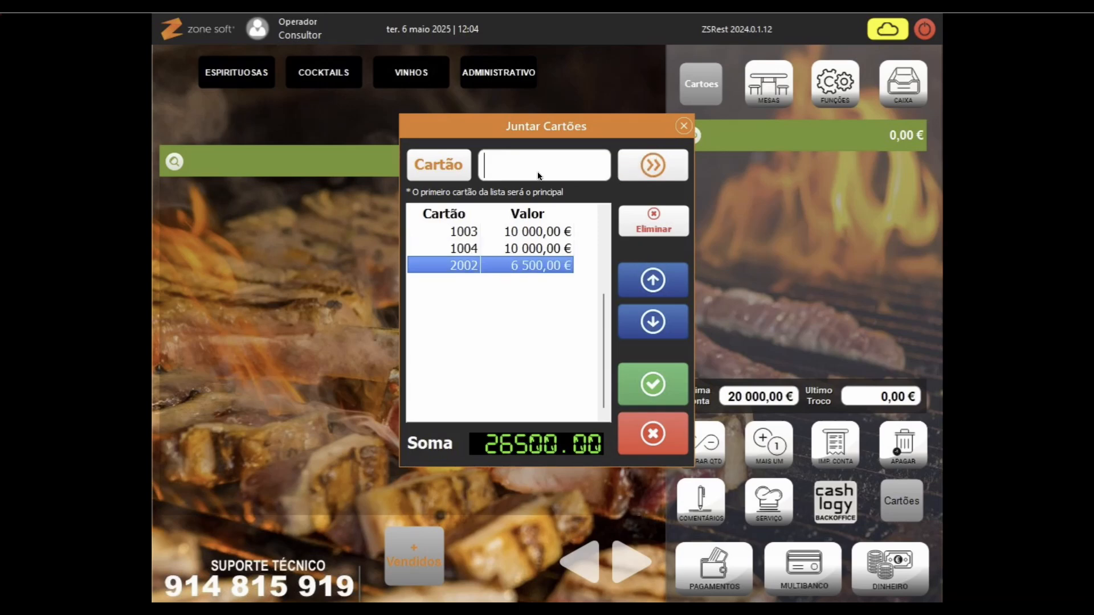
{"action": "type", "text": "2001"}
{"action": "left_click", "coordinate": [650, 166]}
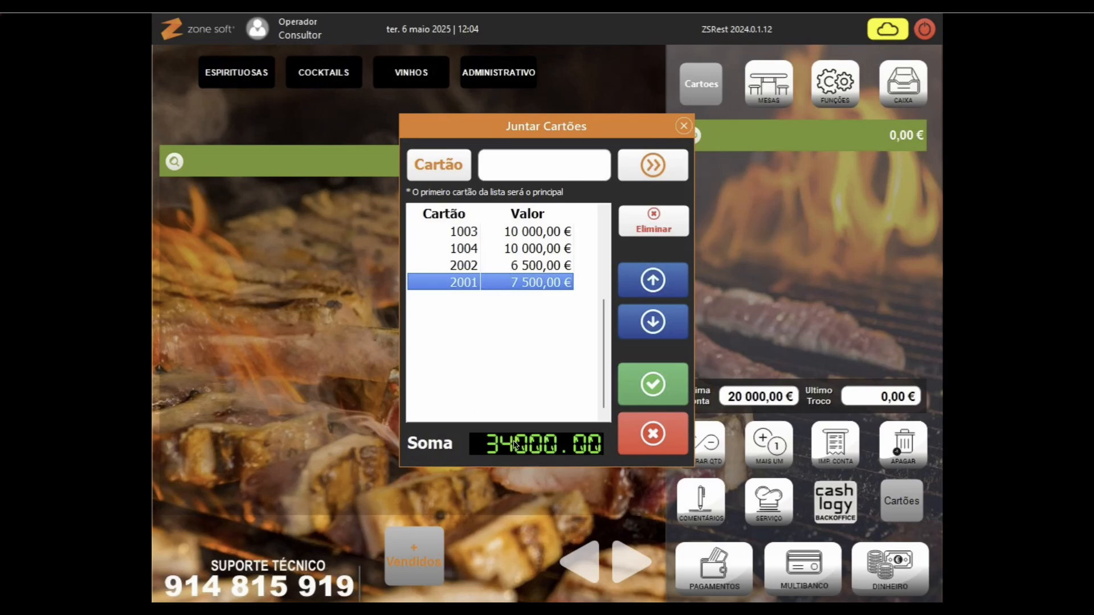
{"action": "left_click", "coordinate": [644, 385]}
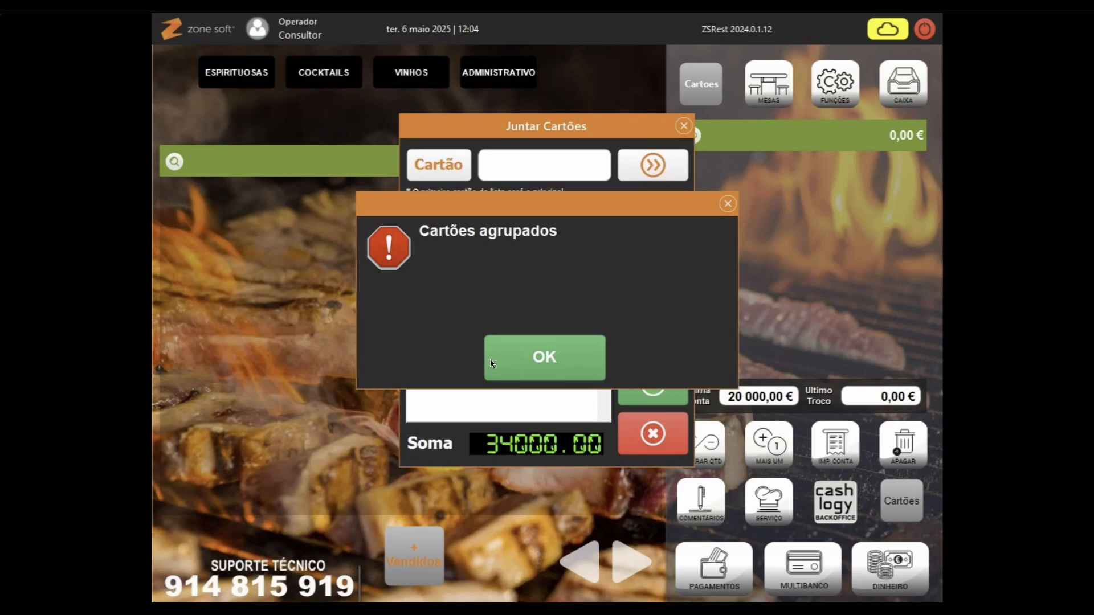
{"action": "left_click", "coordinate": [505, 357]}
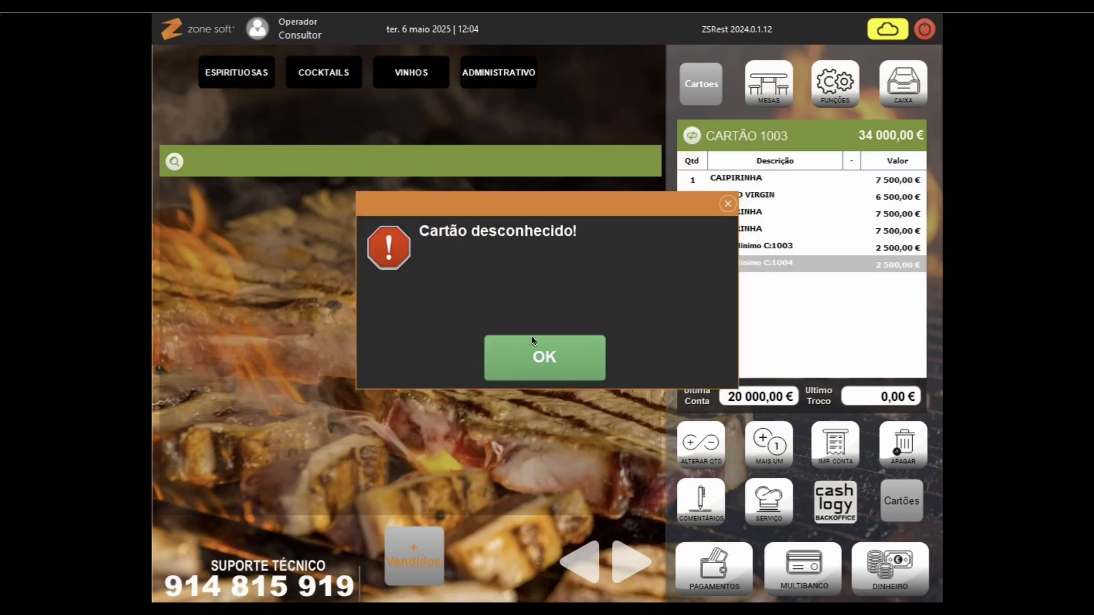
Step: Dismiss the unknown-card warning and pay the 34 000,00 € bill in cash as Consumidor Final, no tip
{"action": "left_click", "coordinate": [540, 363]}
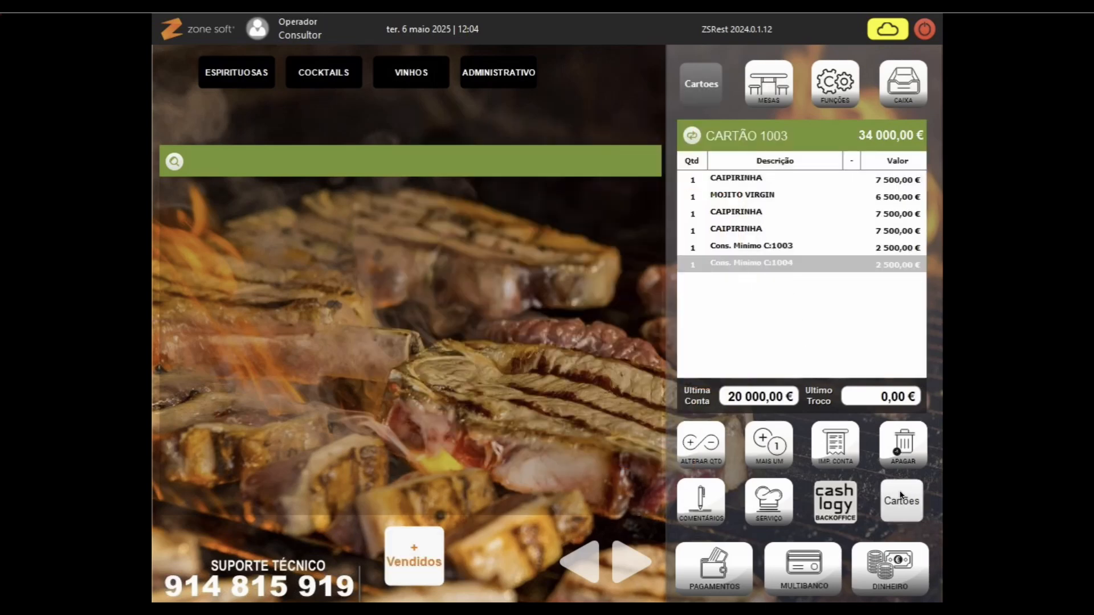
{"action": "left_click", "coordinate": [890, 589]}
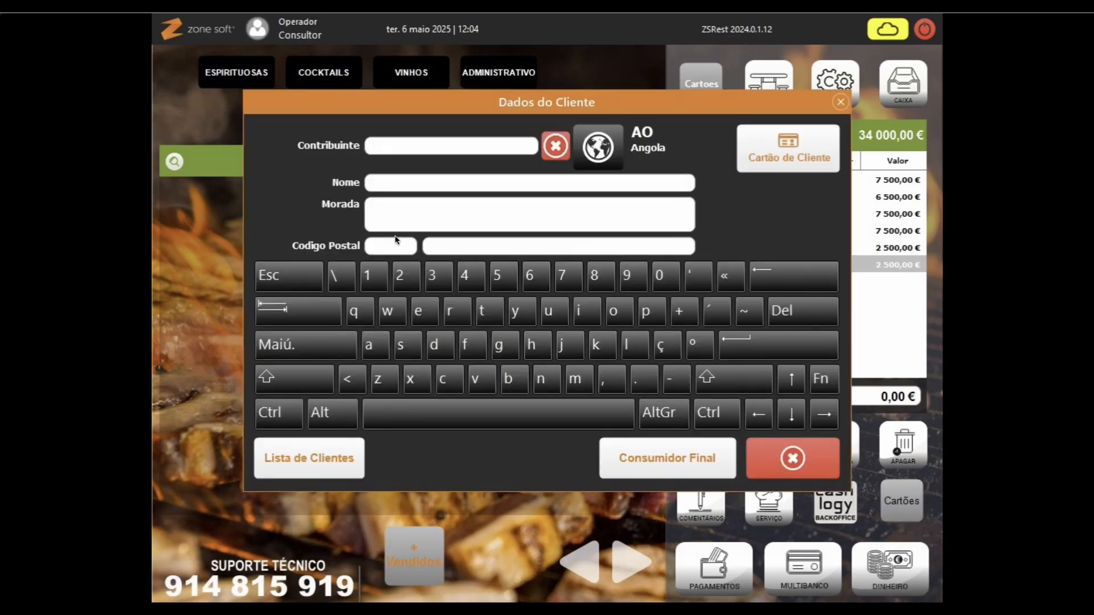
{"action": "left_click", "coordinate": [652, 462]}
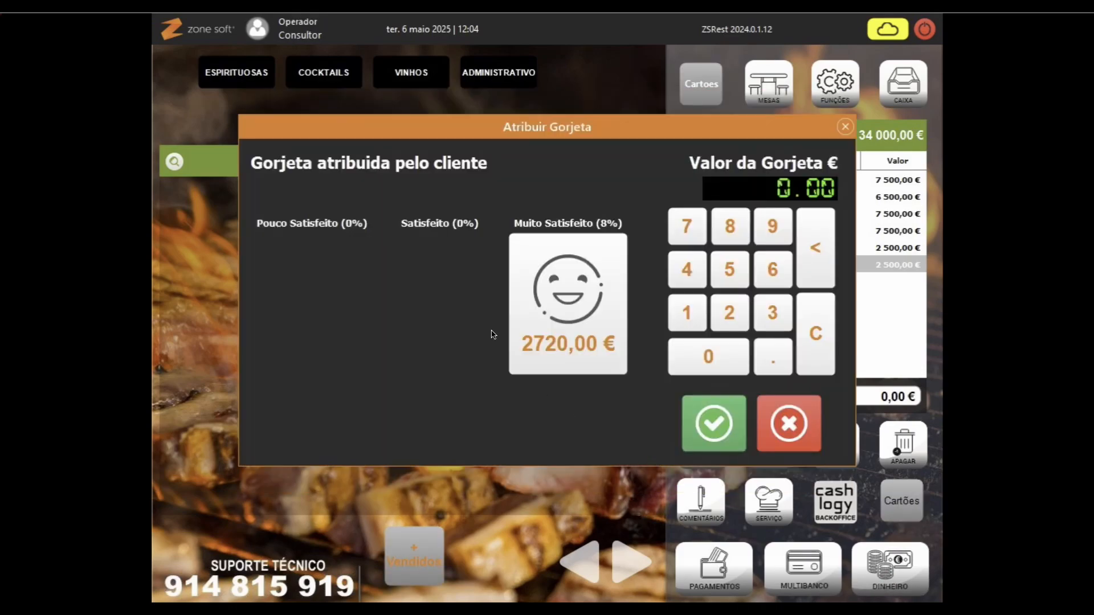
{"action": "left_click", "coordinate": [730, 427]}
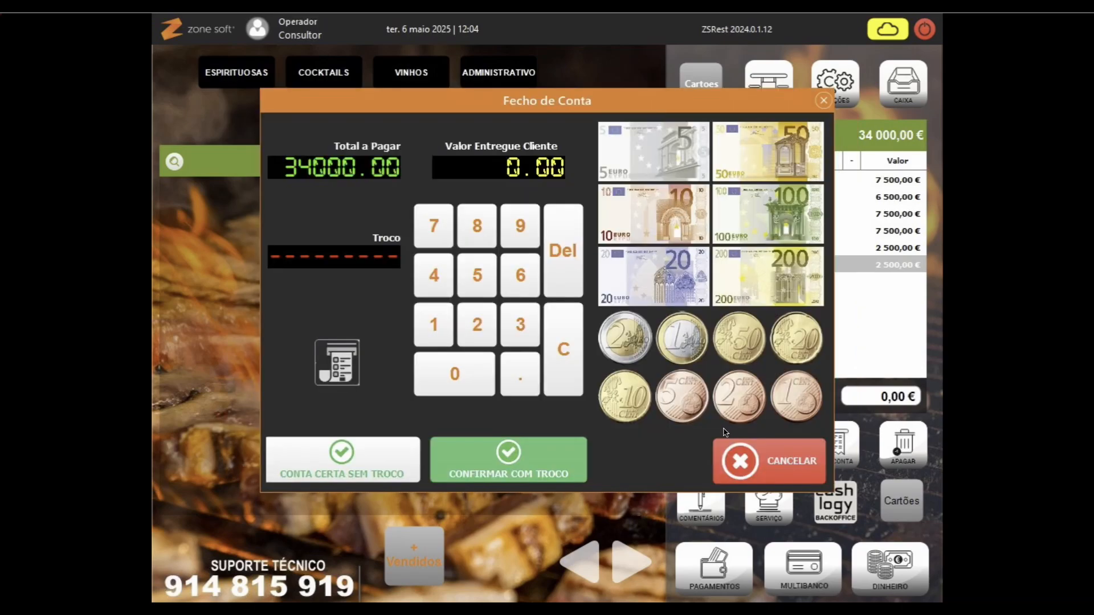
{"action": "left_click", "coordinate": [338, 462]}
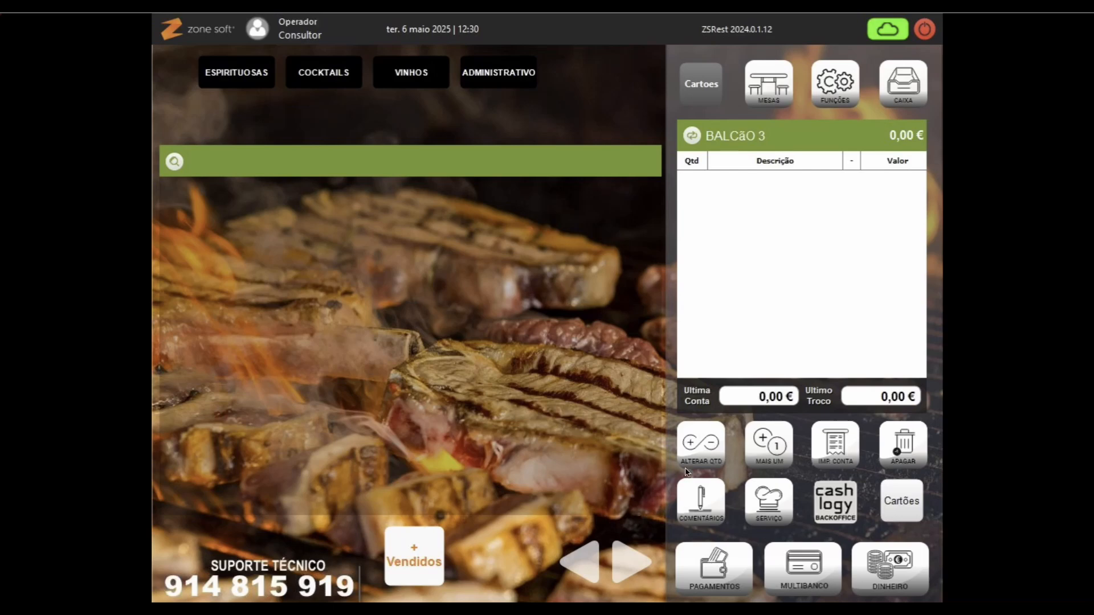
Step: Open card 3004's order, showing 10 000,00 € with no items
{"action": "left_click", "coordinate": [899, 510]}
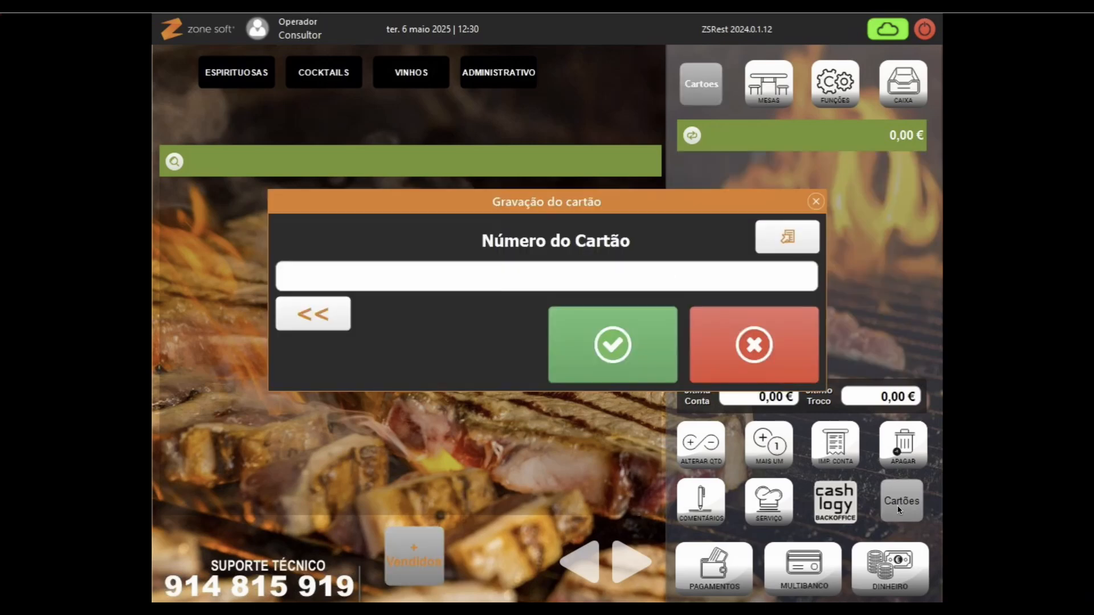
{"action": "type", "text": "########"}
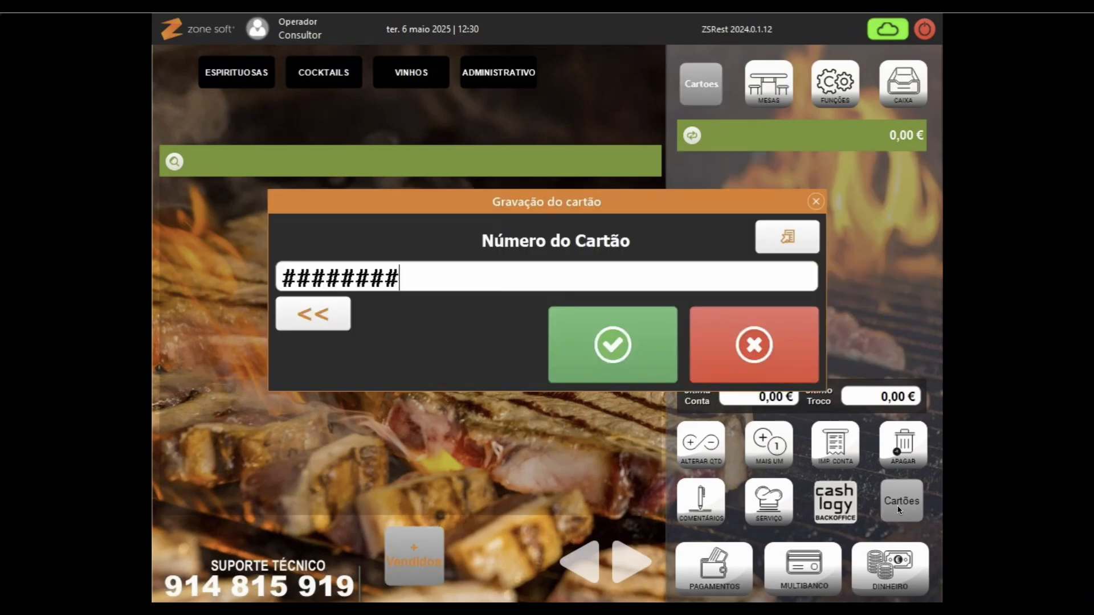
{"action": "key", "text": "Return"}
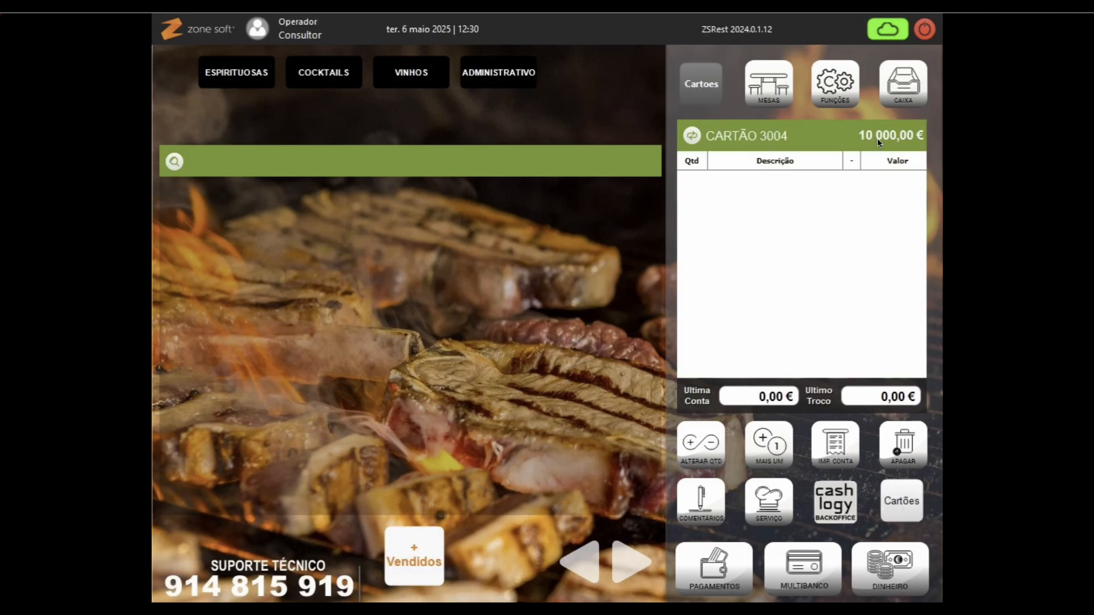
Step: Choose Carregar Cartões from the card functions and enter card 3004's number
{"action": "left_click", "coordinate": [693, 81]}
{"action": "left_click", "coordinate": [632, 163]}
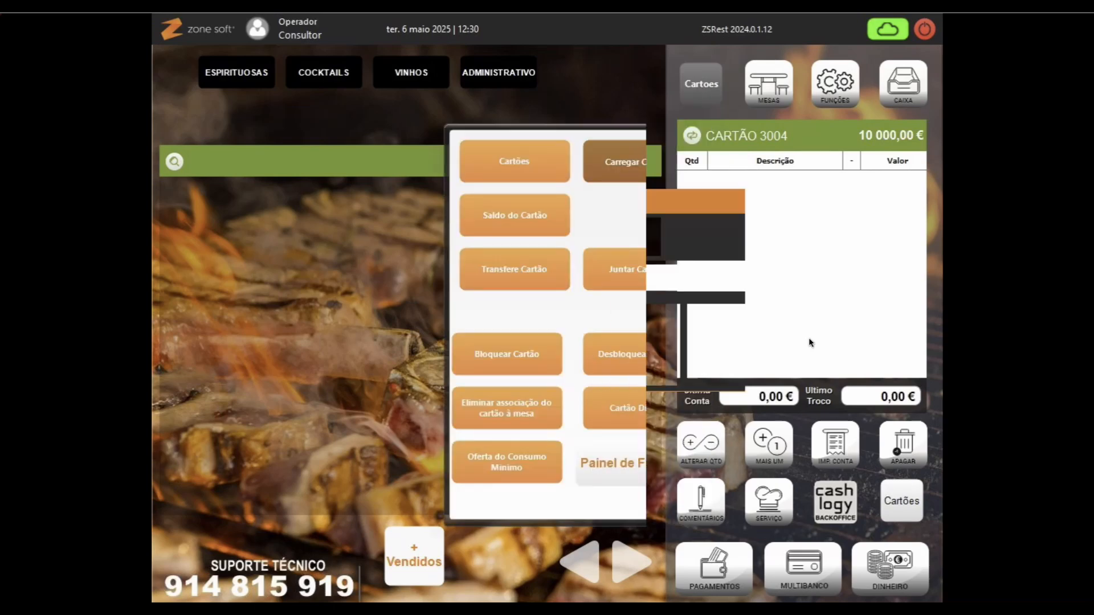
{"action": "type", "text": "#############"}
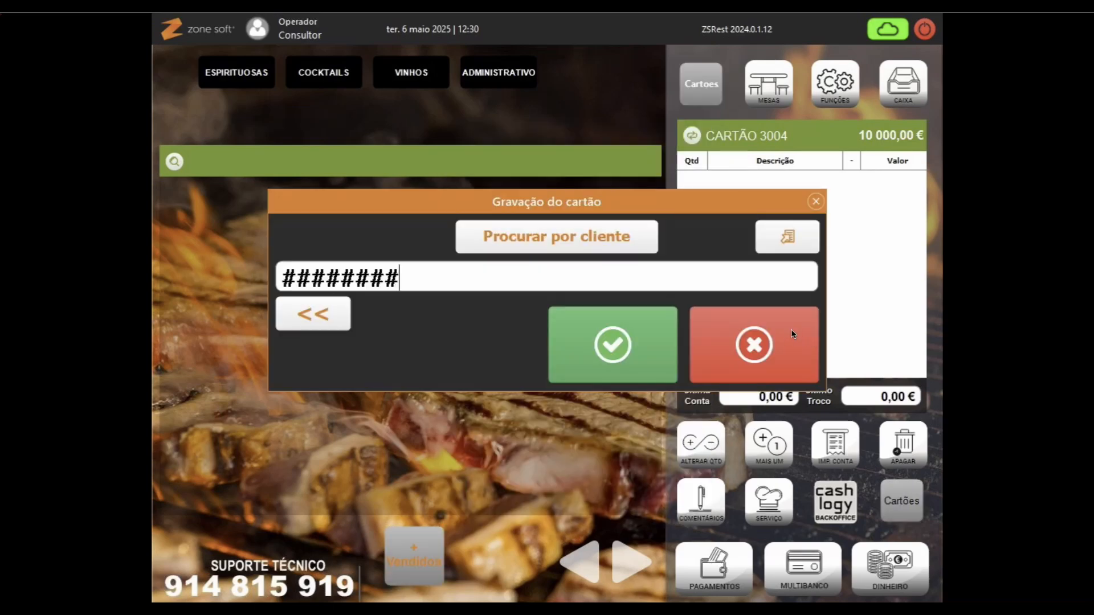
{"action": "key", "text": "Return"}
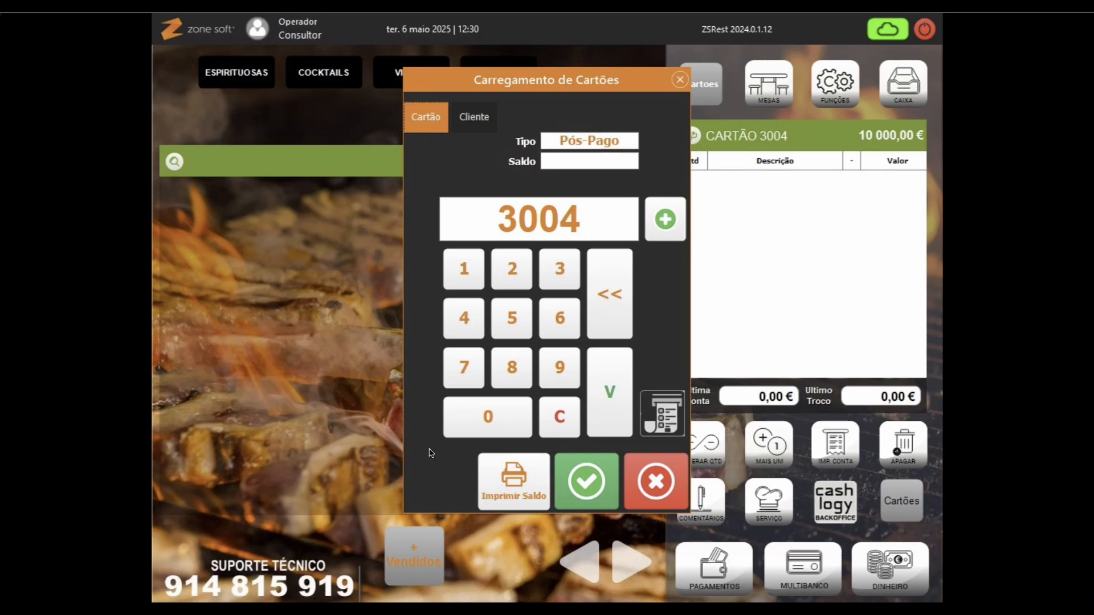
Step: Rescan card 3004, confirm the recharge, acknowledge the 0,00 € balance messages and close the recharge screen
{"action": "key", "text": "Return"}
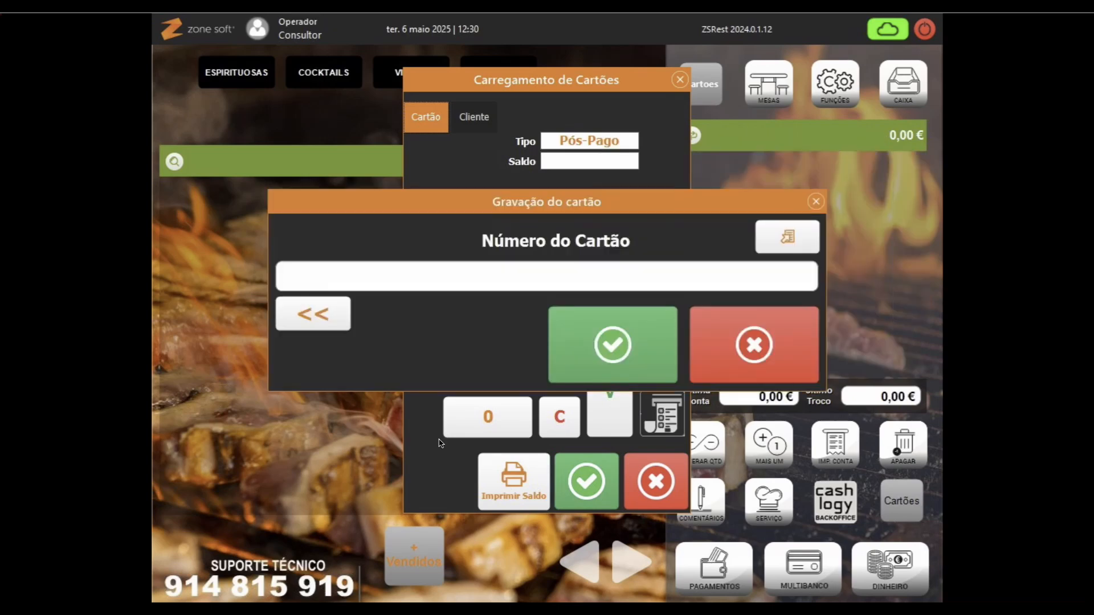
{"action": "type", "text": "#########"}
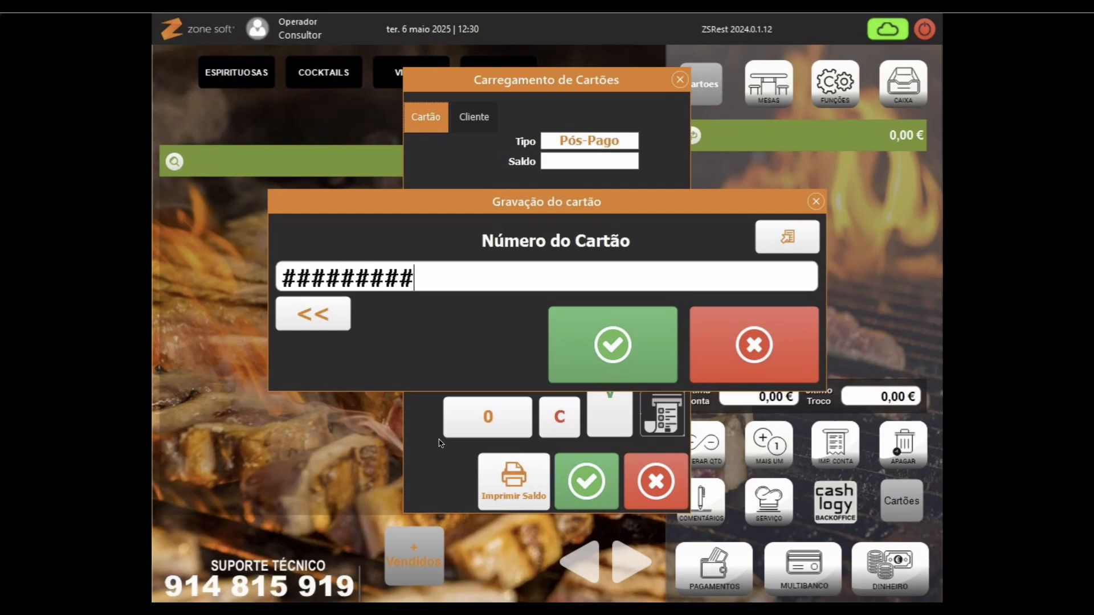
{"action": "key", "text": "Return"}
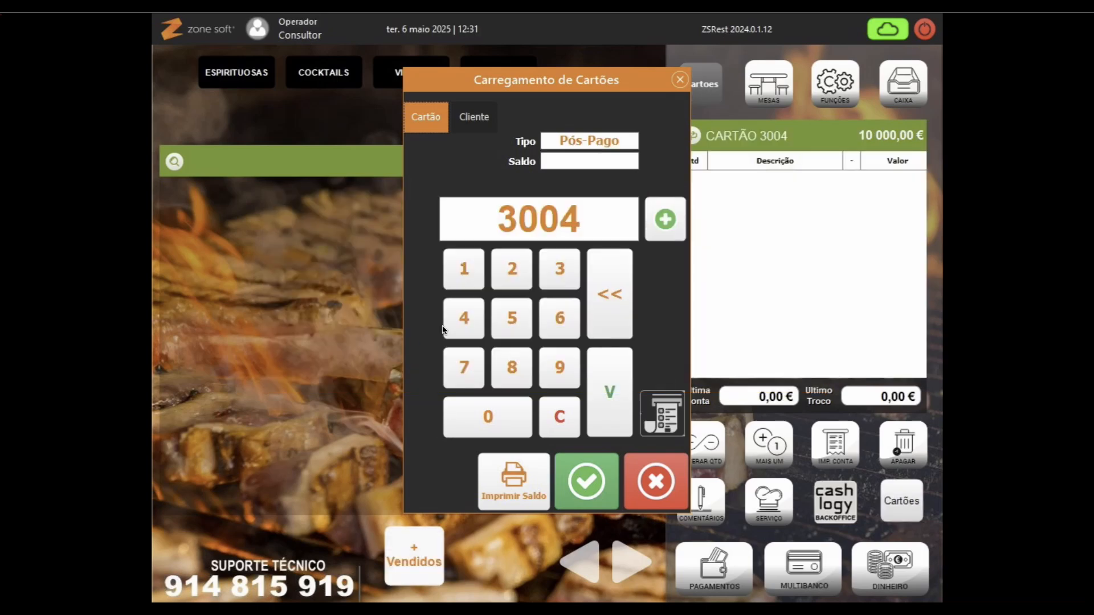
{"action": "left_click", "coordinate": [579, 482]}
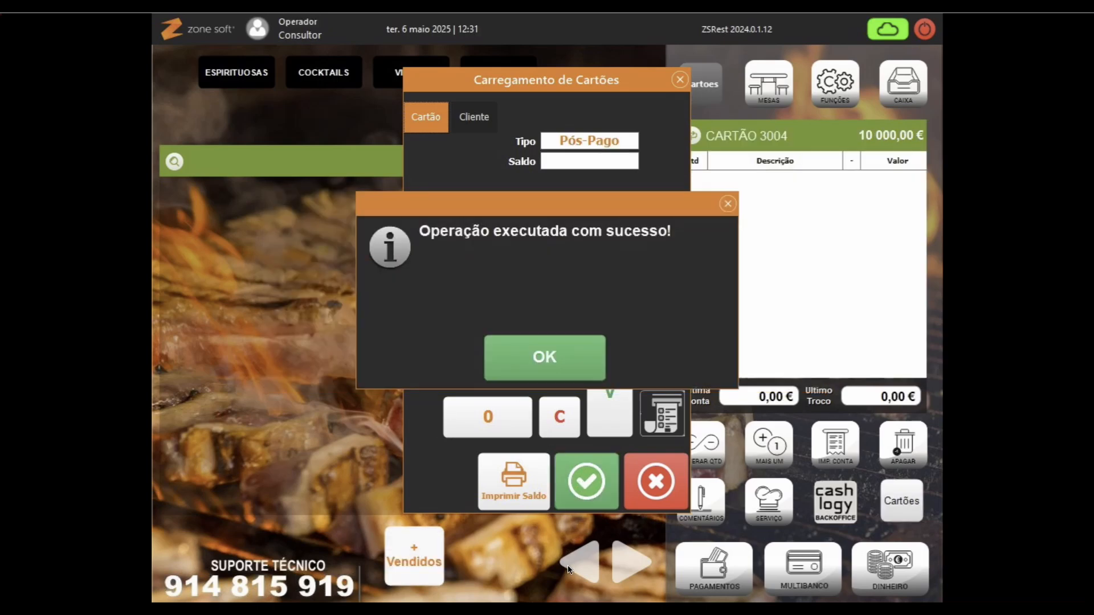
{"action": "left_click", "coordinate": [563, 352]}
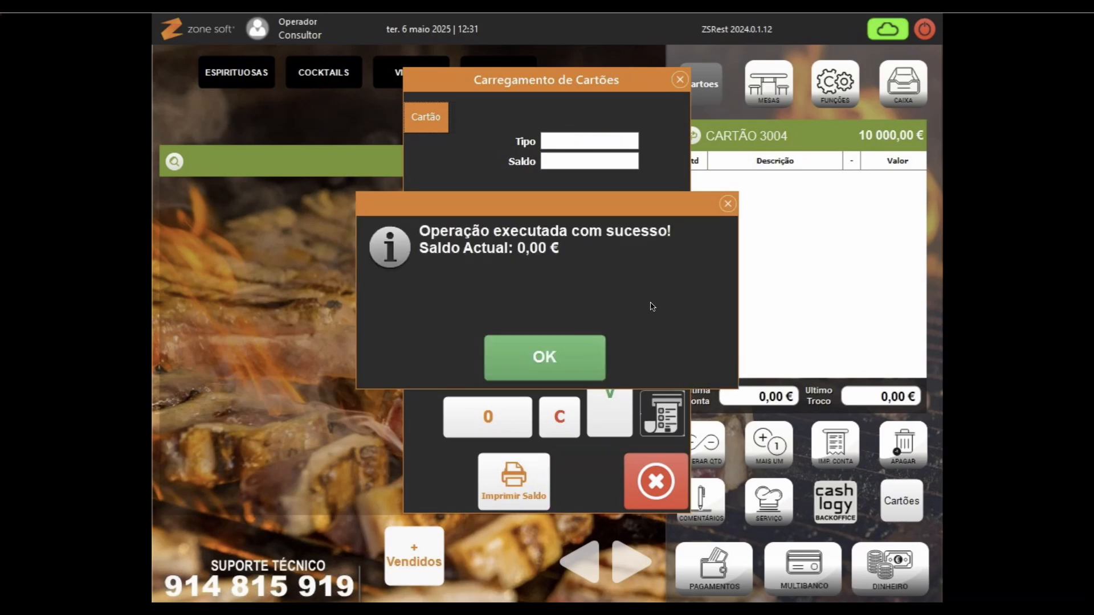
{"action": "left_click", "coordinate": [535, 356]}
{"action": "left_click", "coordinate": [656, 482]}
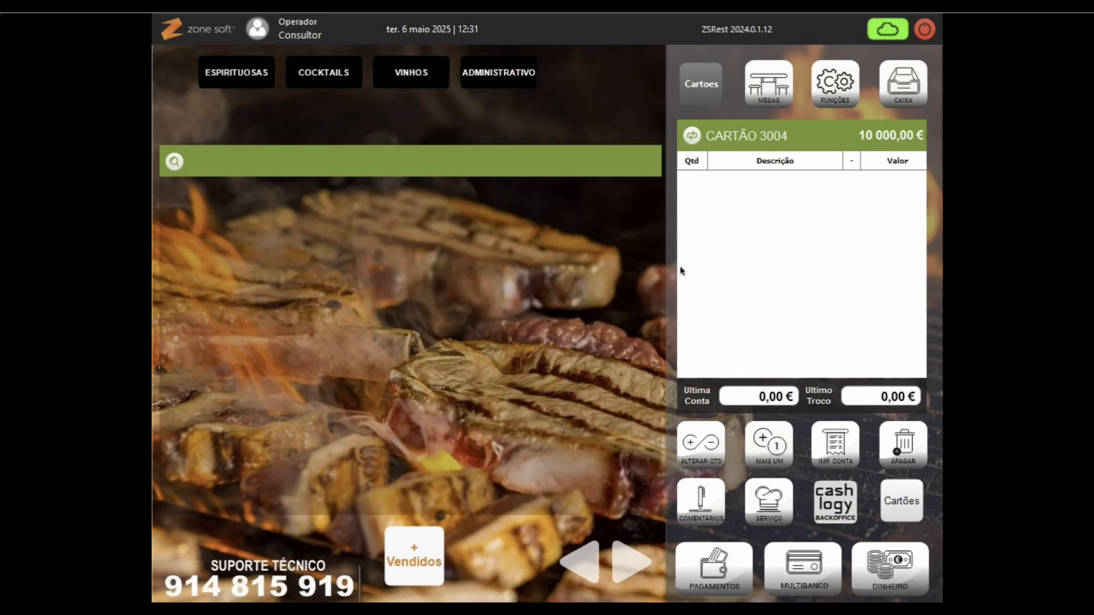
{"action": "left_click", "coordinate": [303, 79]}
Step: Add a Caipirinha from CLASSICOS to card 3004, continuing past the session time-limit warning
{"action": "left_click", "coordinate": [323, 117]}
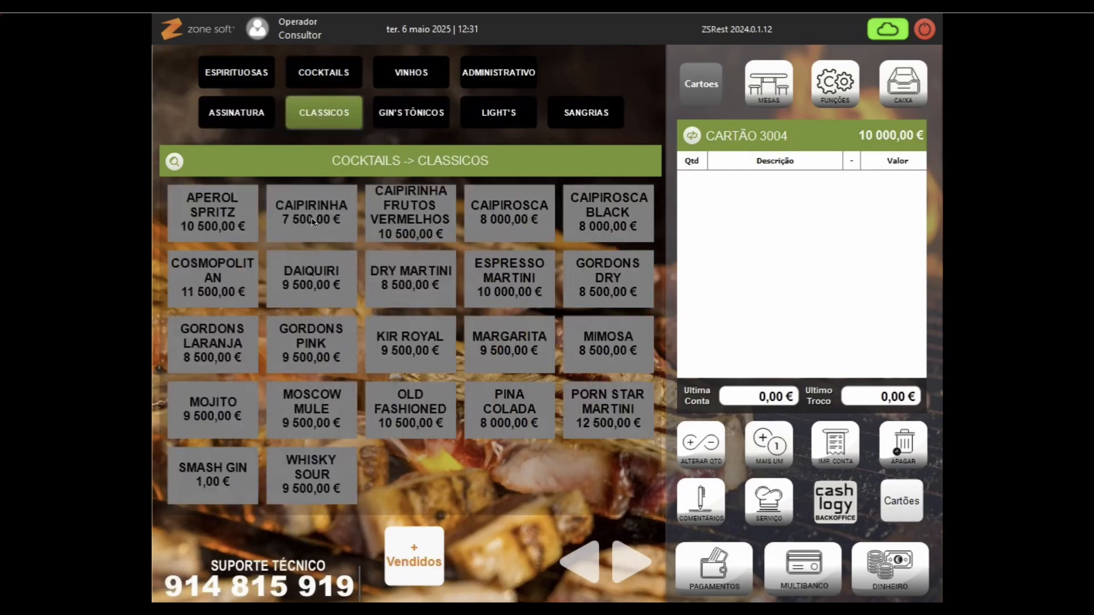
{"action": "left_click", "coordinate": [313, 220]}
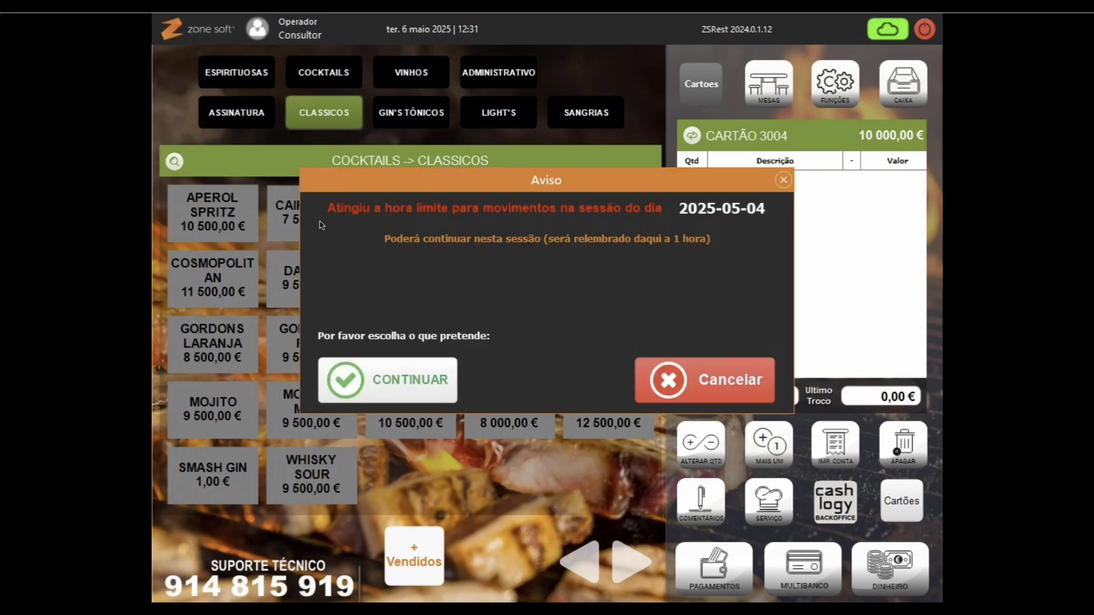
{"action": "left_click", "coordinate": [386, 386]}
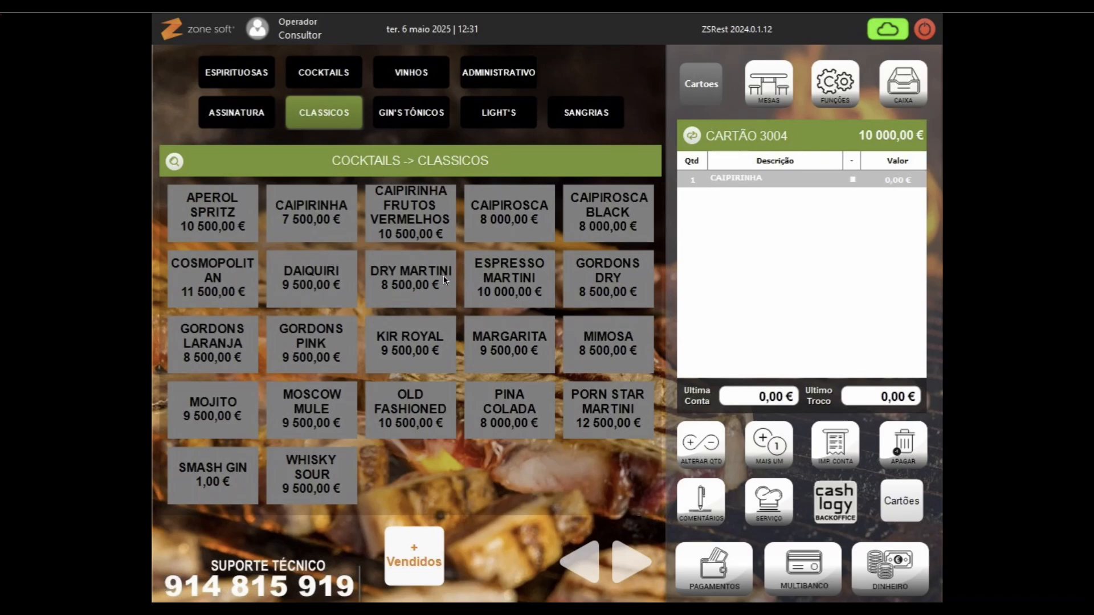
Step: Save the order to the card and reopen card 3004, showing the Caipirinha at 0,00 €
{"action": "left_click", "coordinate": [887, 187]}
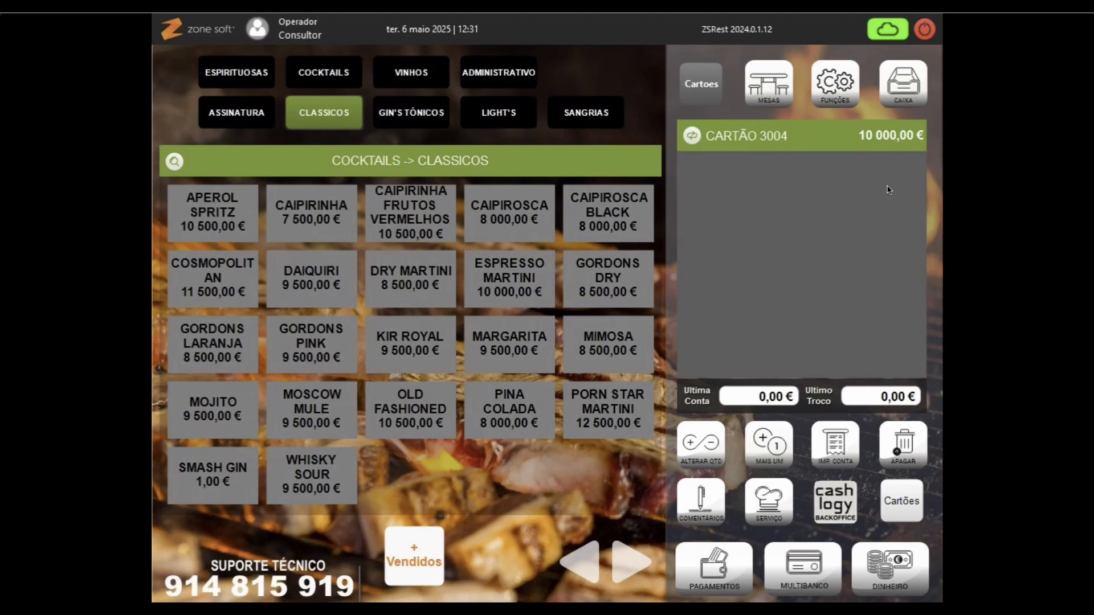
{"action": "left_click", "coordinate": [547, 268]}
{"action": "type", "text": "#########"}
{"action": "key", "text": "Return"}
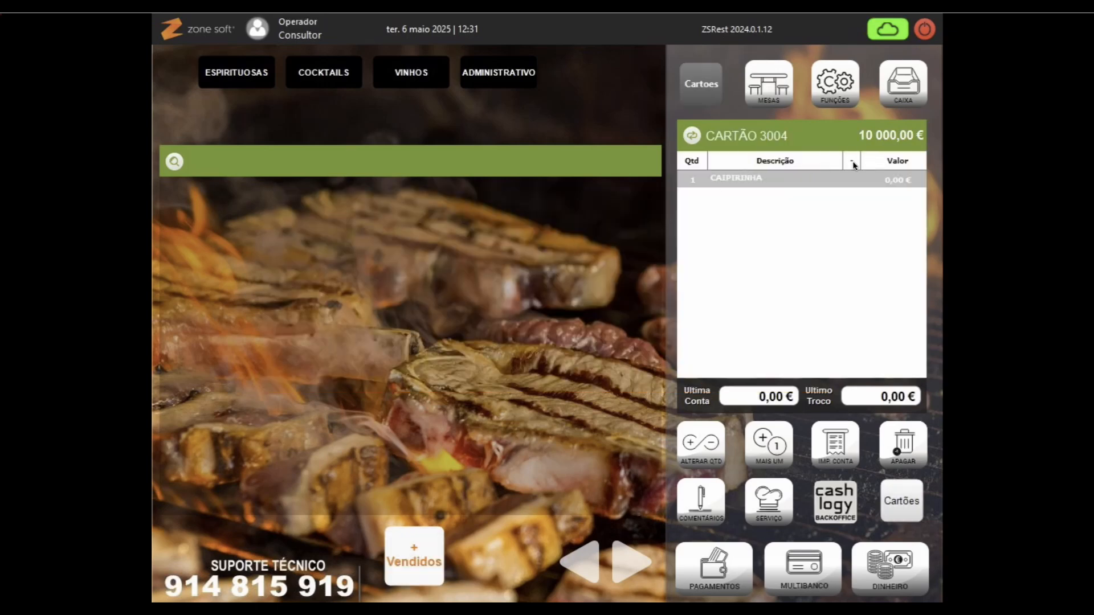
Step: Add another Caipirinha from Cocktails > Clássicos to card 3004's order
{"action": "left_click", "coordinate": [308, 74]}
{"action": "left_click", "coordinate": [314, 122]}
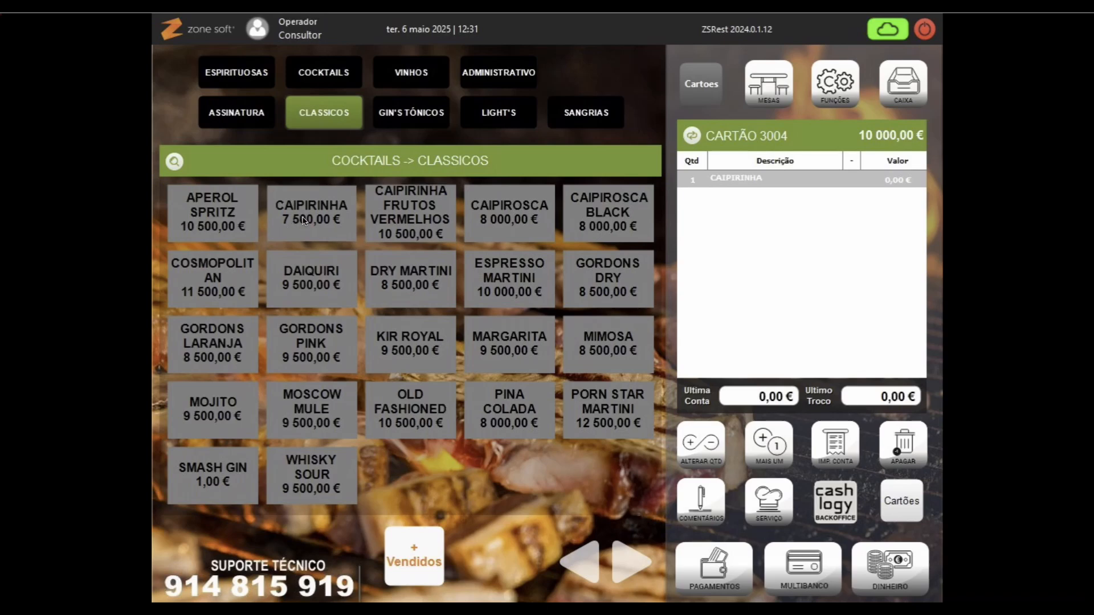
{"action": "left_click", "coordinate": [304, 221]}
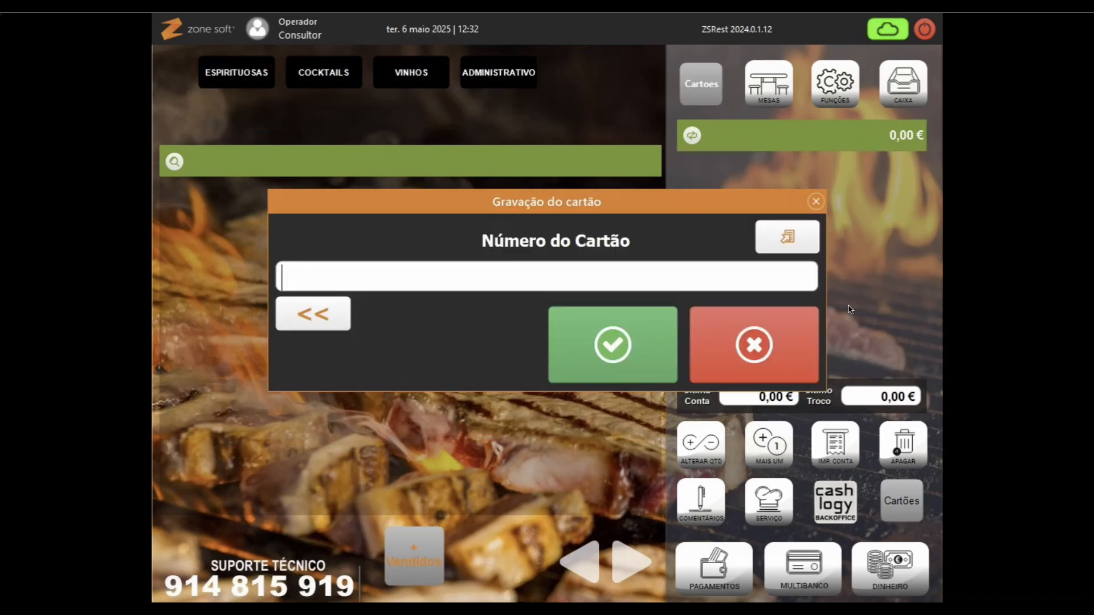
{"action": "type", "text": "############"}
{"action": "key", "text": "Return"}
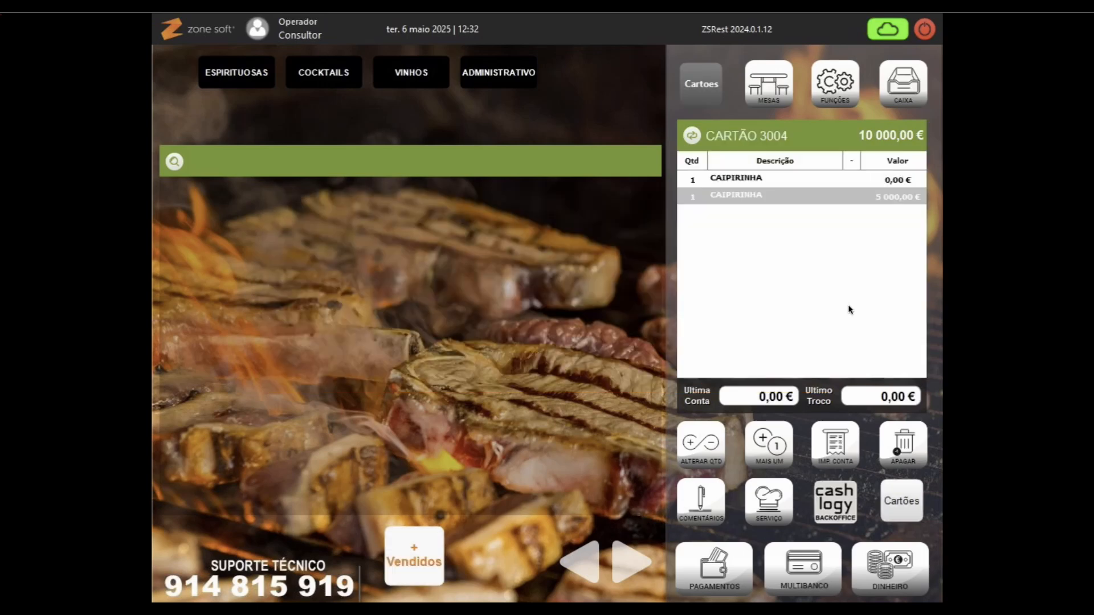